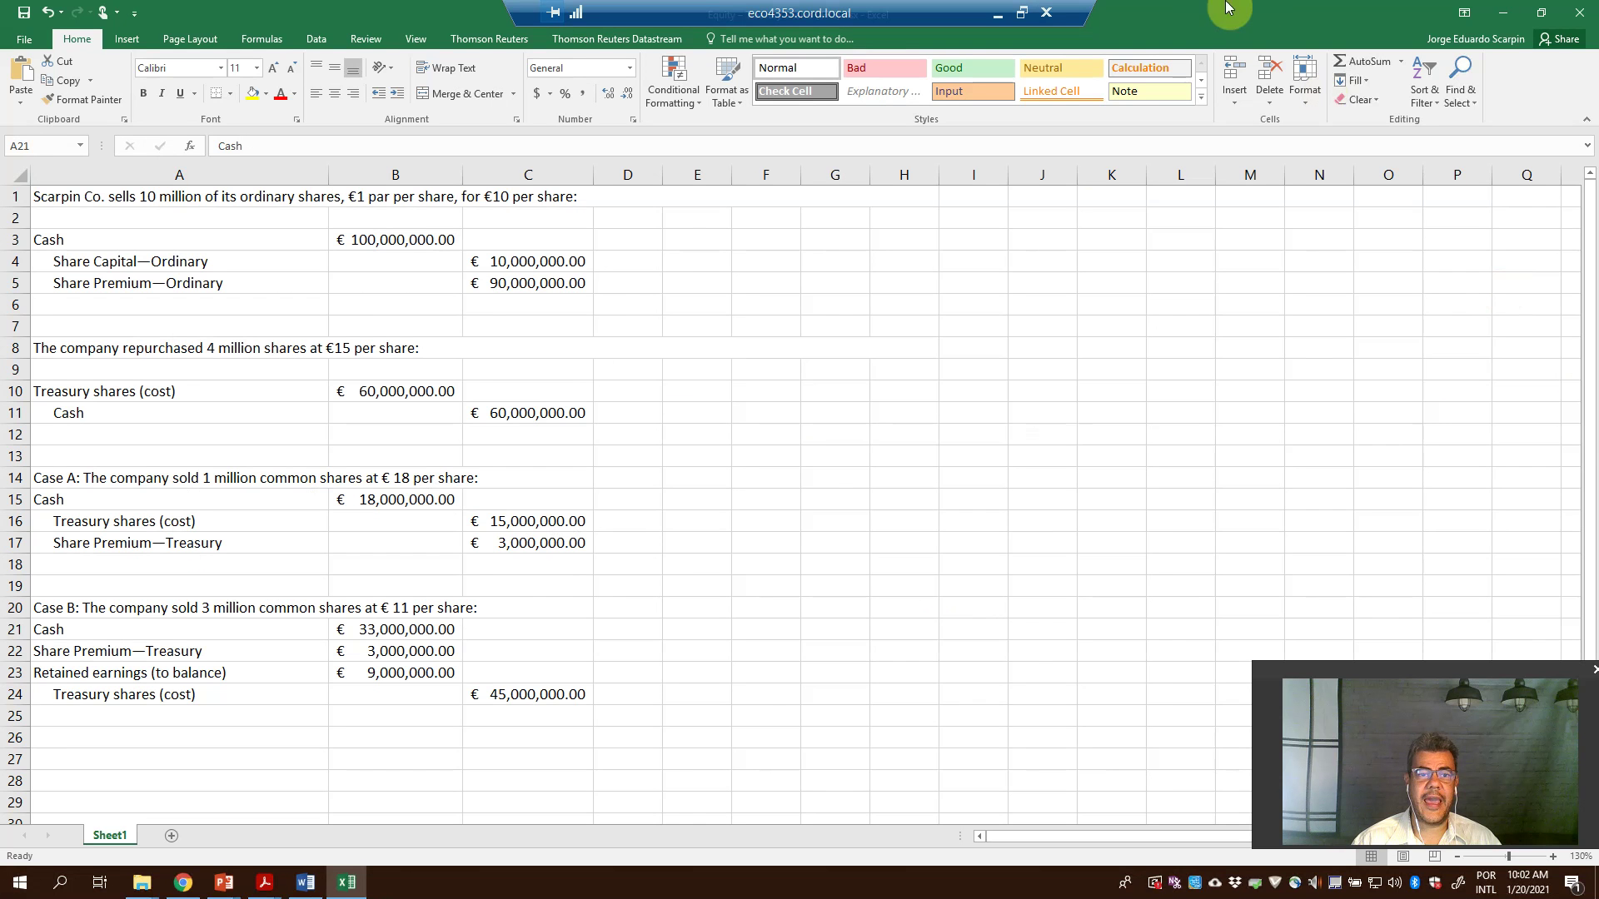
# - Clear the amounts in B10:C26 of the repurchase and resale entries and zoom the sheet to 140%
pyautogui.moveTo(380, 385); pyautogui.dragTo(557, 739)
pyautogui.press('Delete')
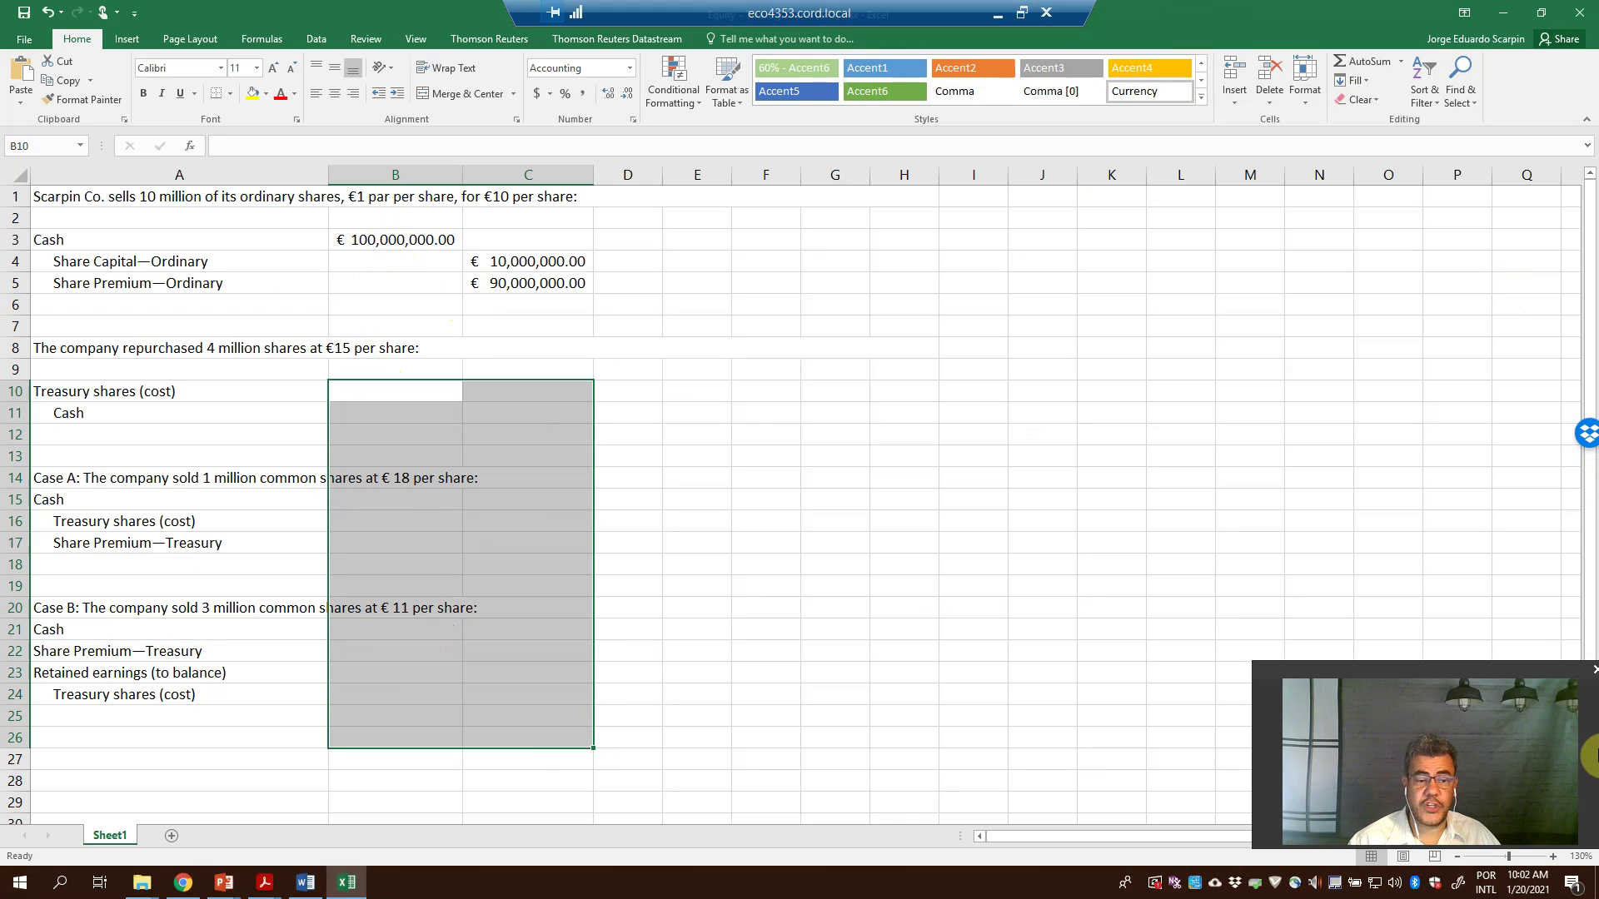
pyautogui.click(1553, 856)
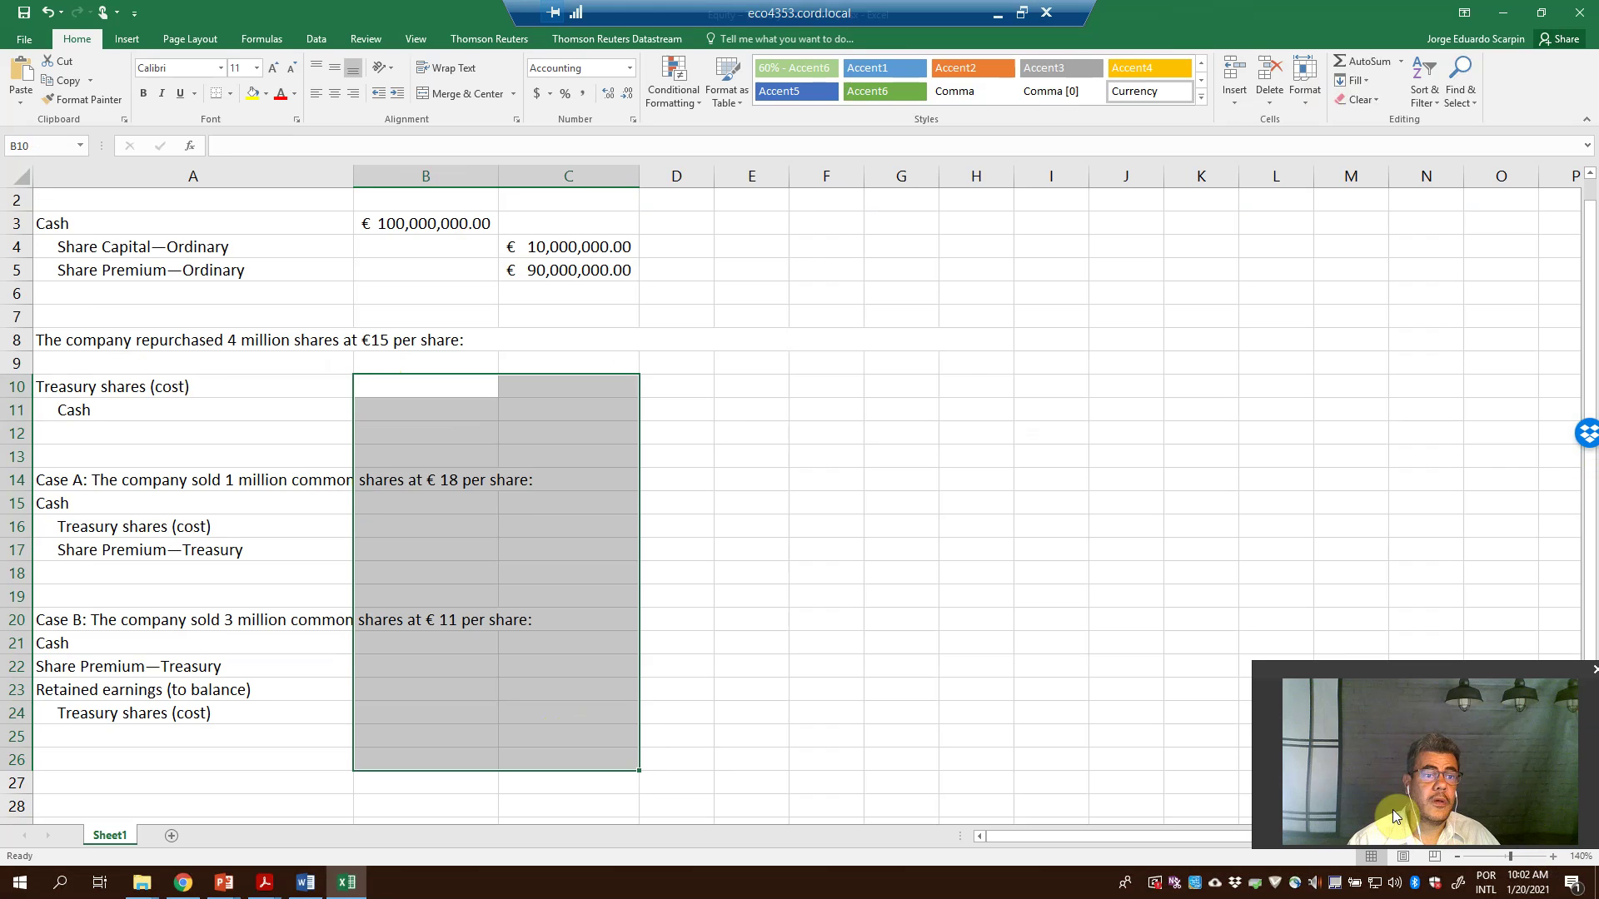
# - Select the share-issue amounts and inspect the share premium formula in C5
pyautogui.scroll(1, 819, 476)
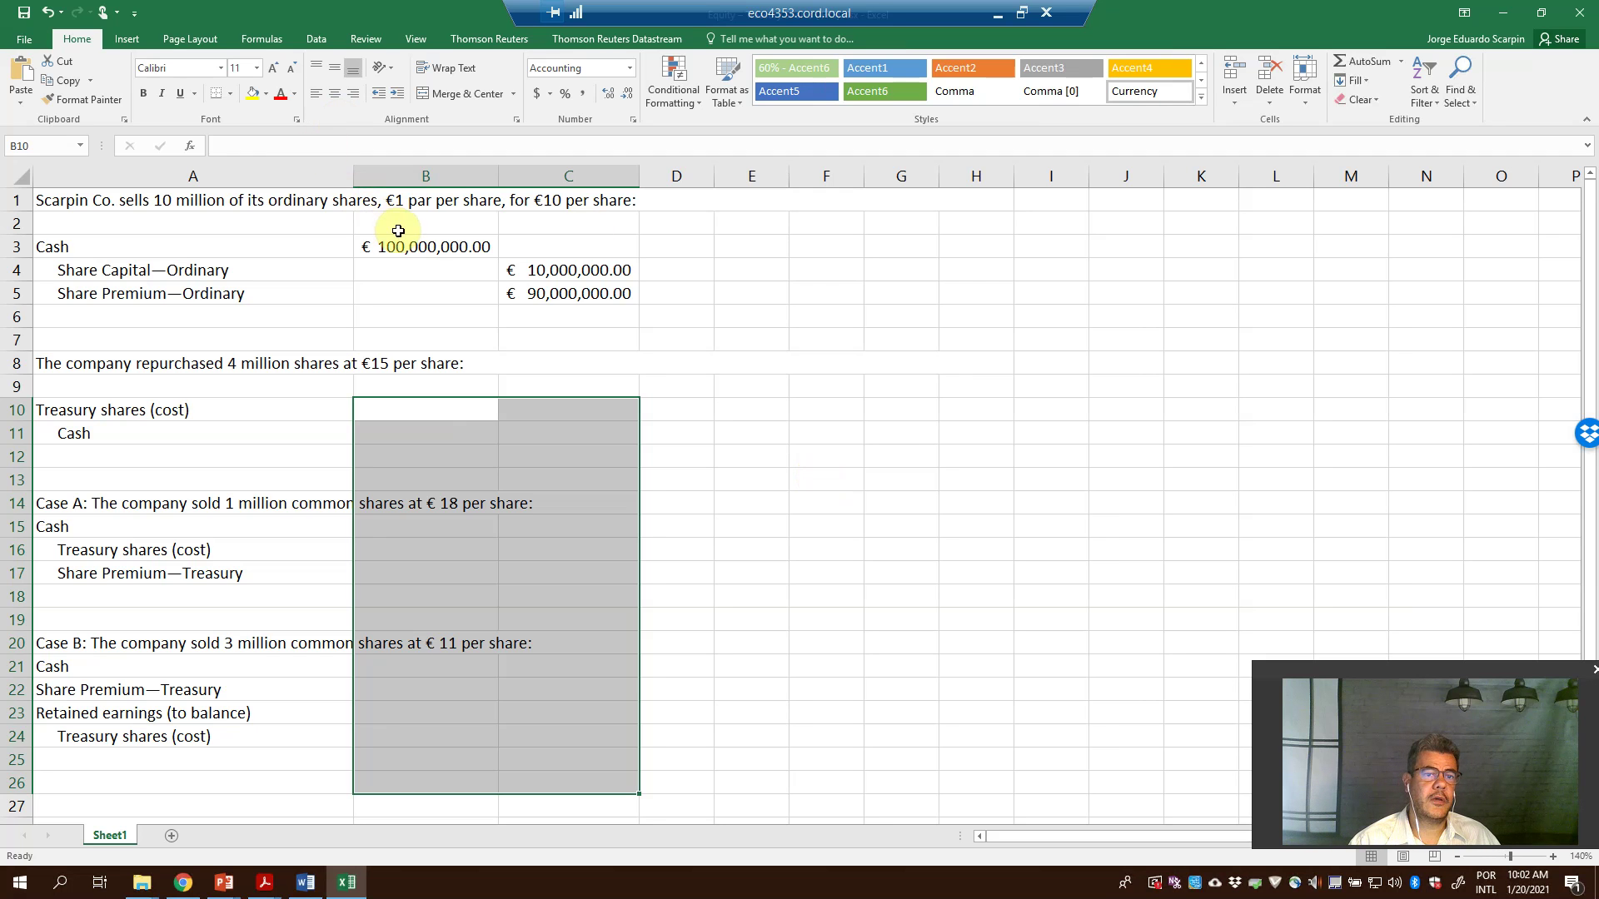
pyautogui.moveTo(411, 242); pyautogui.dragTo(580, 284)
pyautogui.click(581, 285)
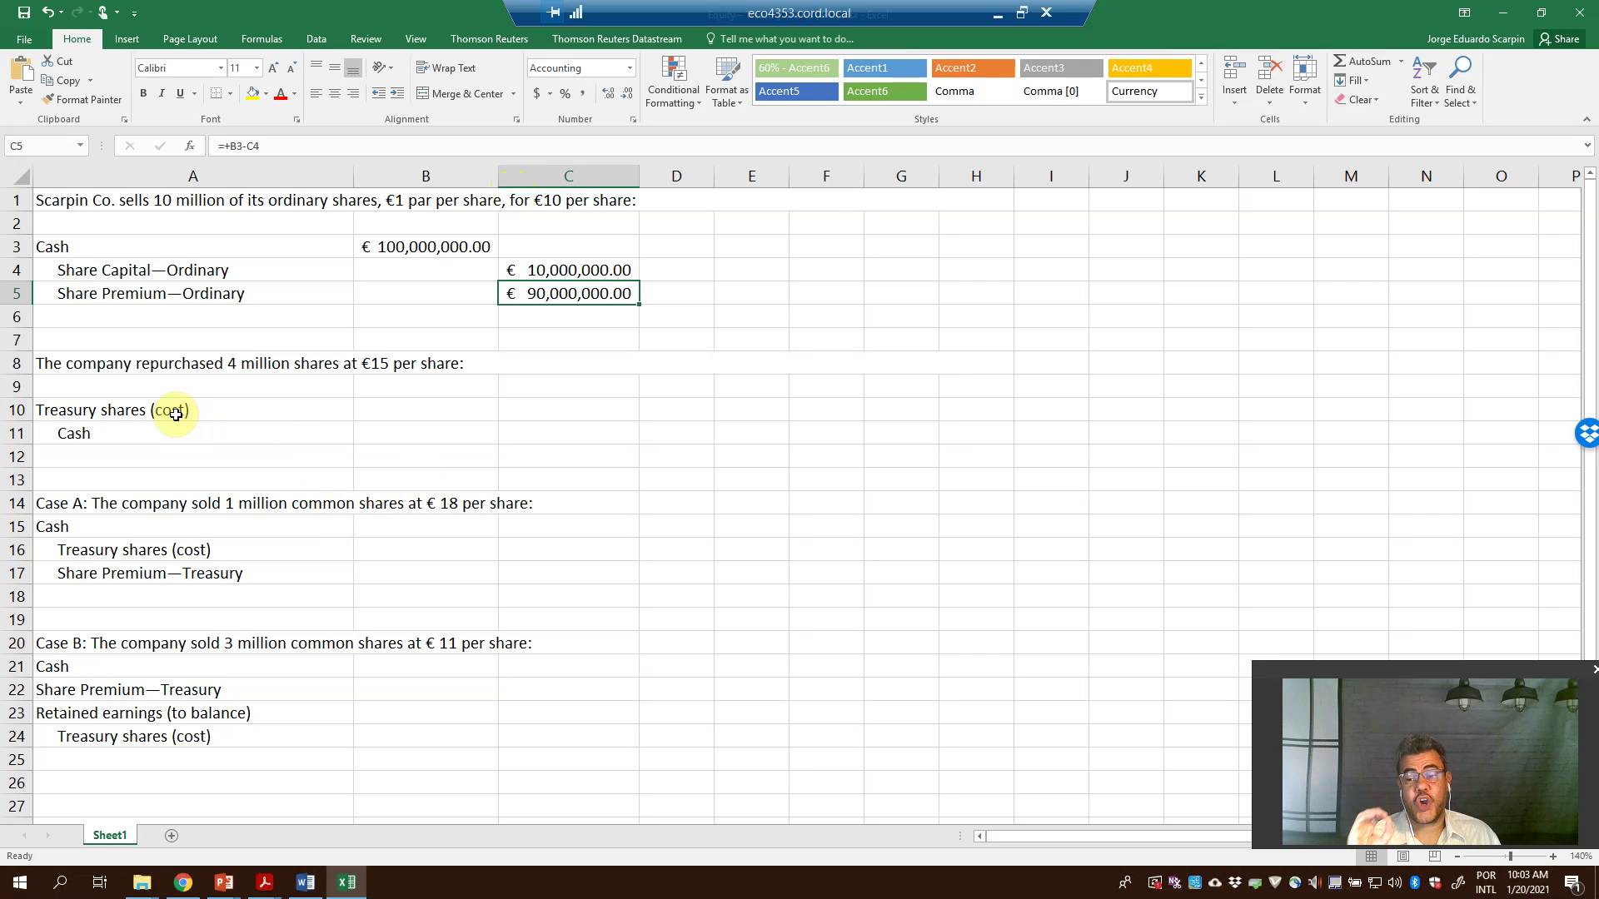
# - Enter the treasury shares cost in B10 as +4000000*15 (€60,000,000)
pyautogui.click(415, 414)
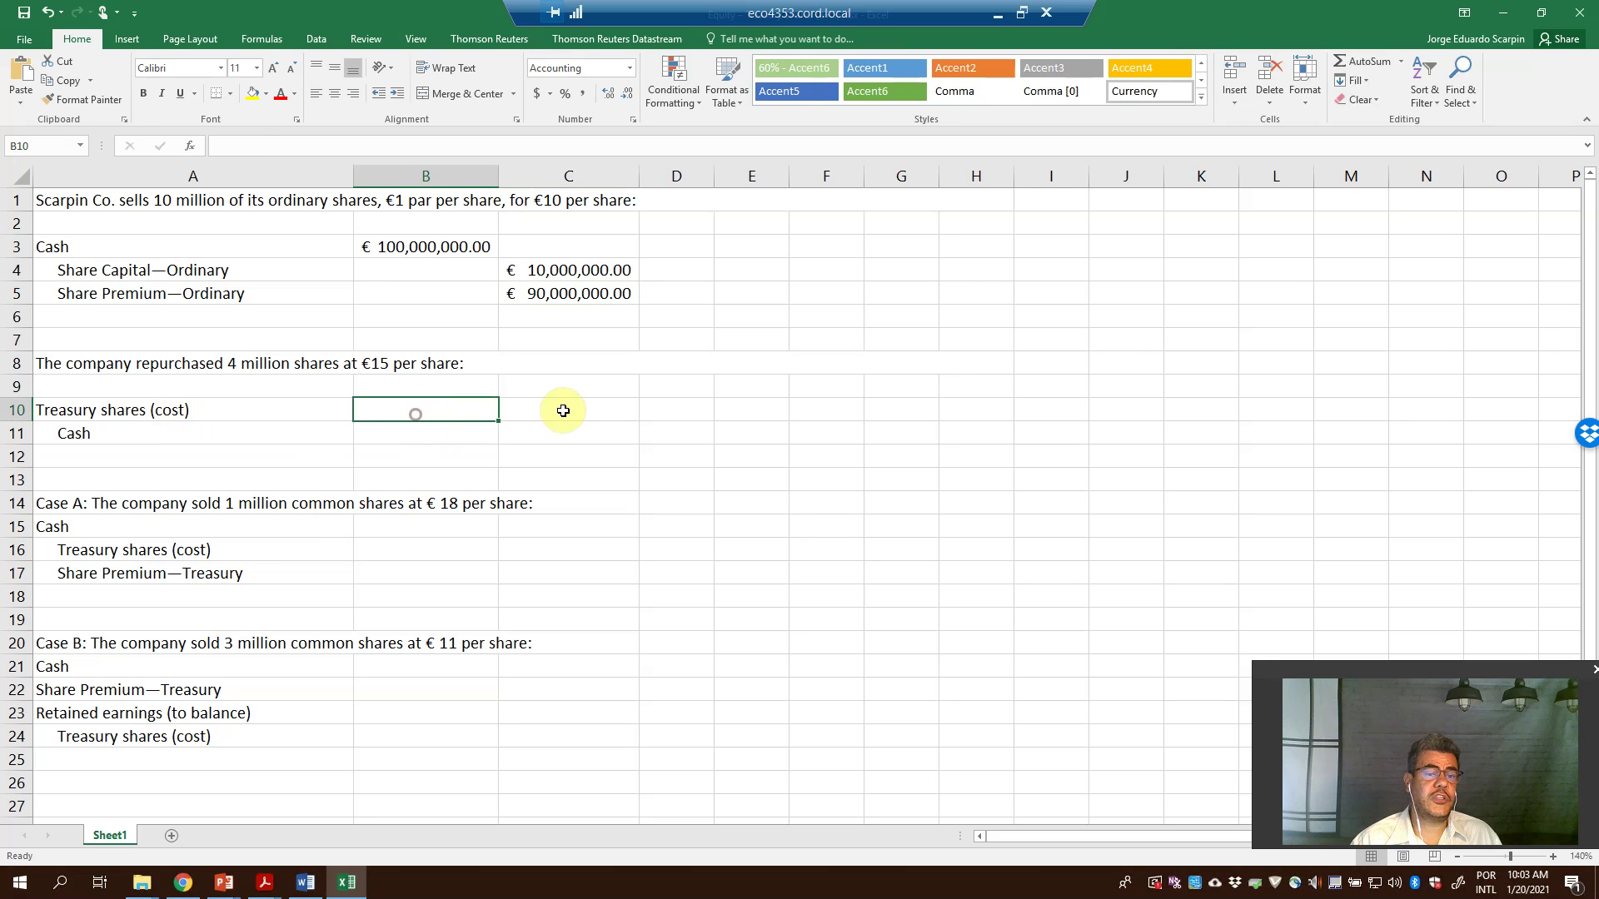
pyautogui.write('+4')
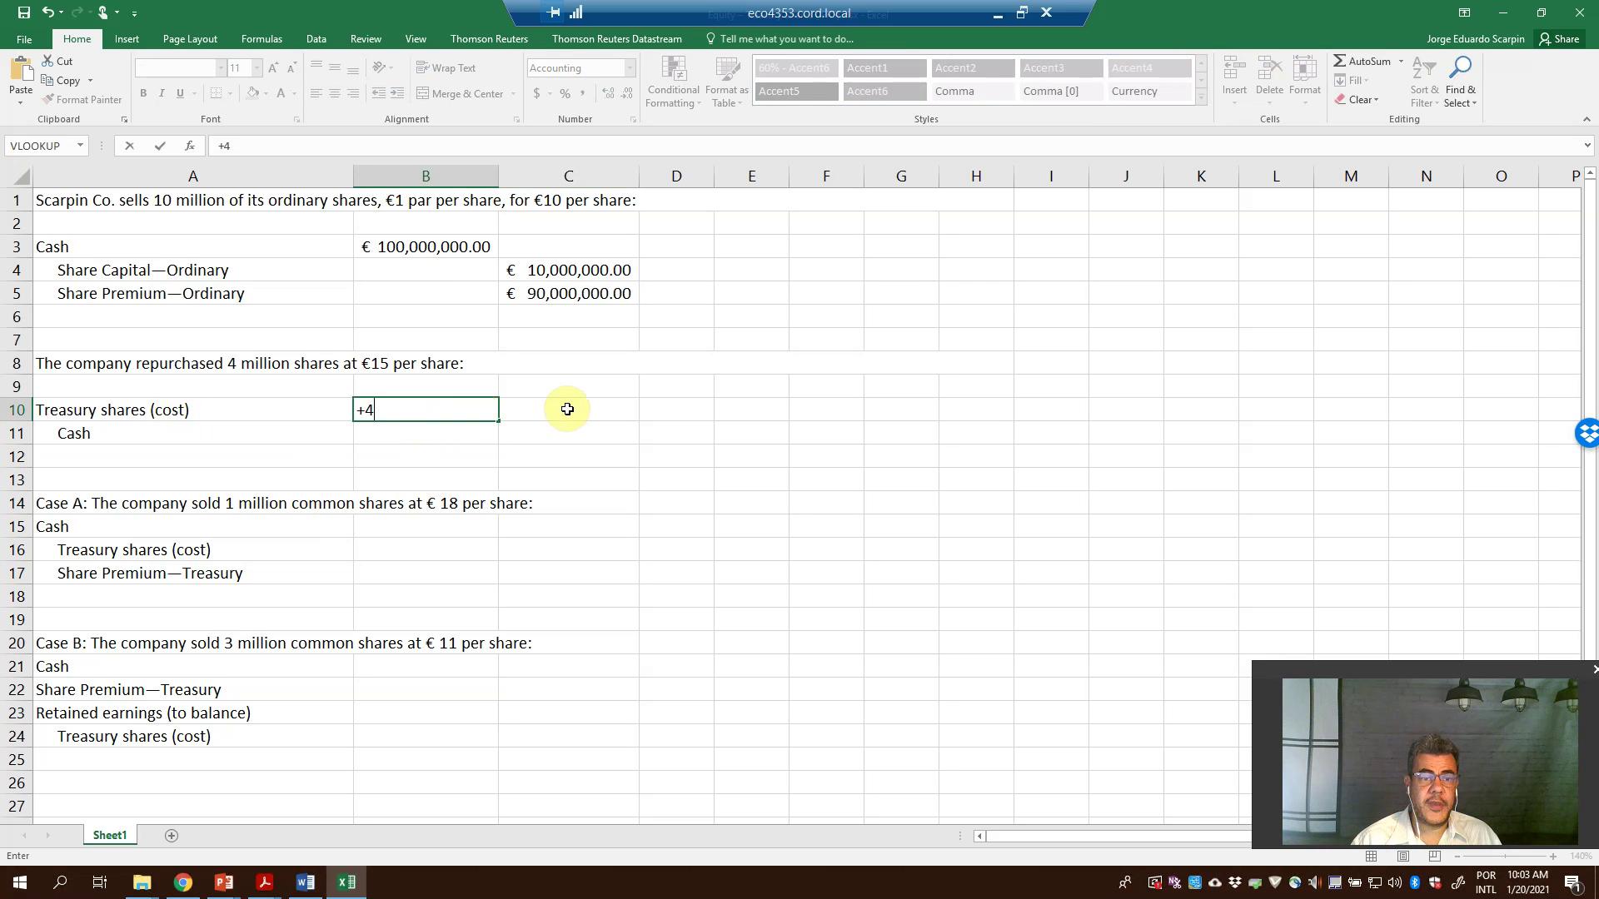
pyautogui.write('000000*15')
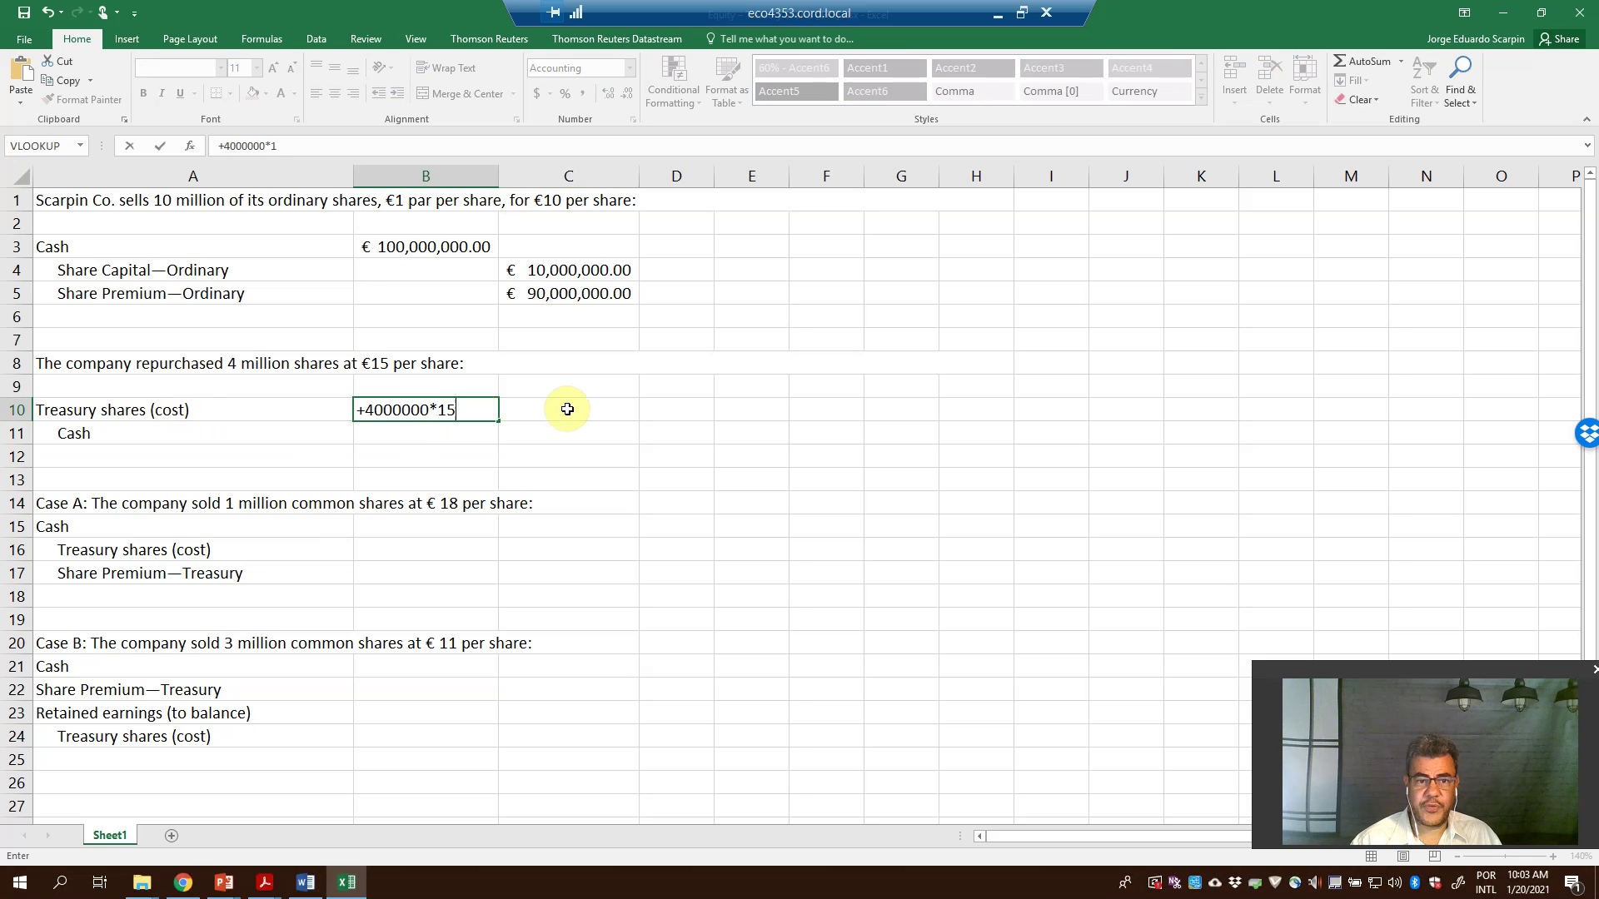
pyautogui.press('Return')
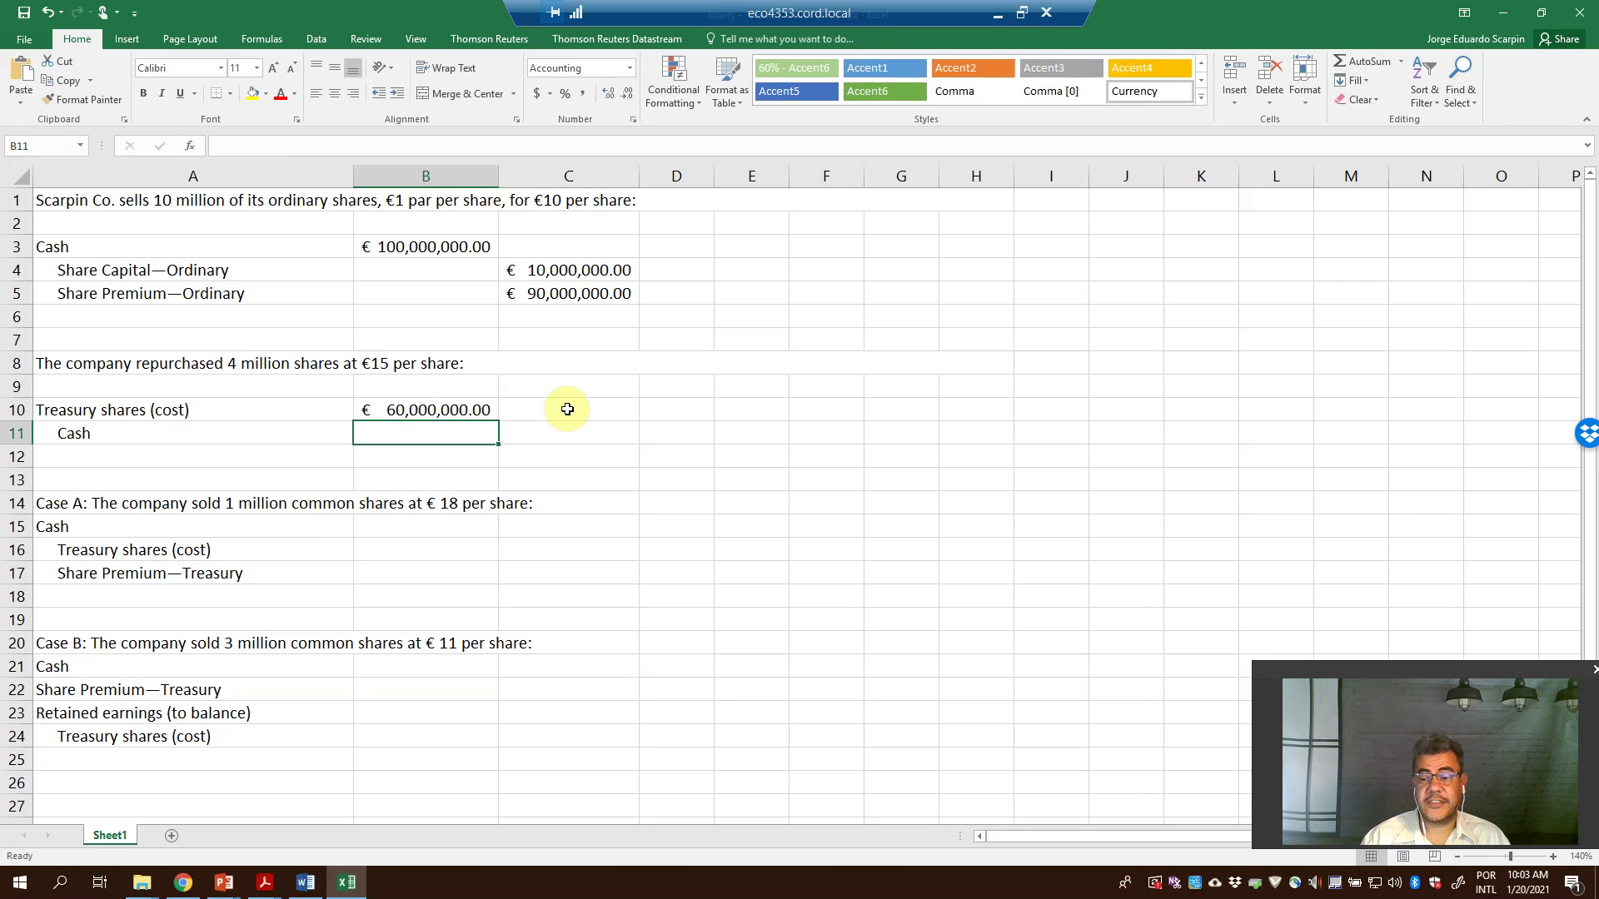
# - Set the Cash credit in C11 to +B10, crediting €60,000,000
pyautogui.press('Right')
pyautogui.press('Up')
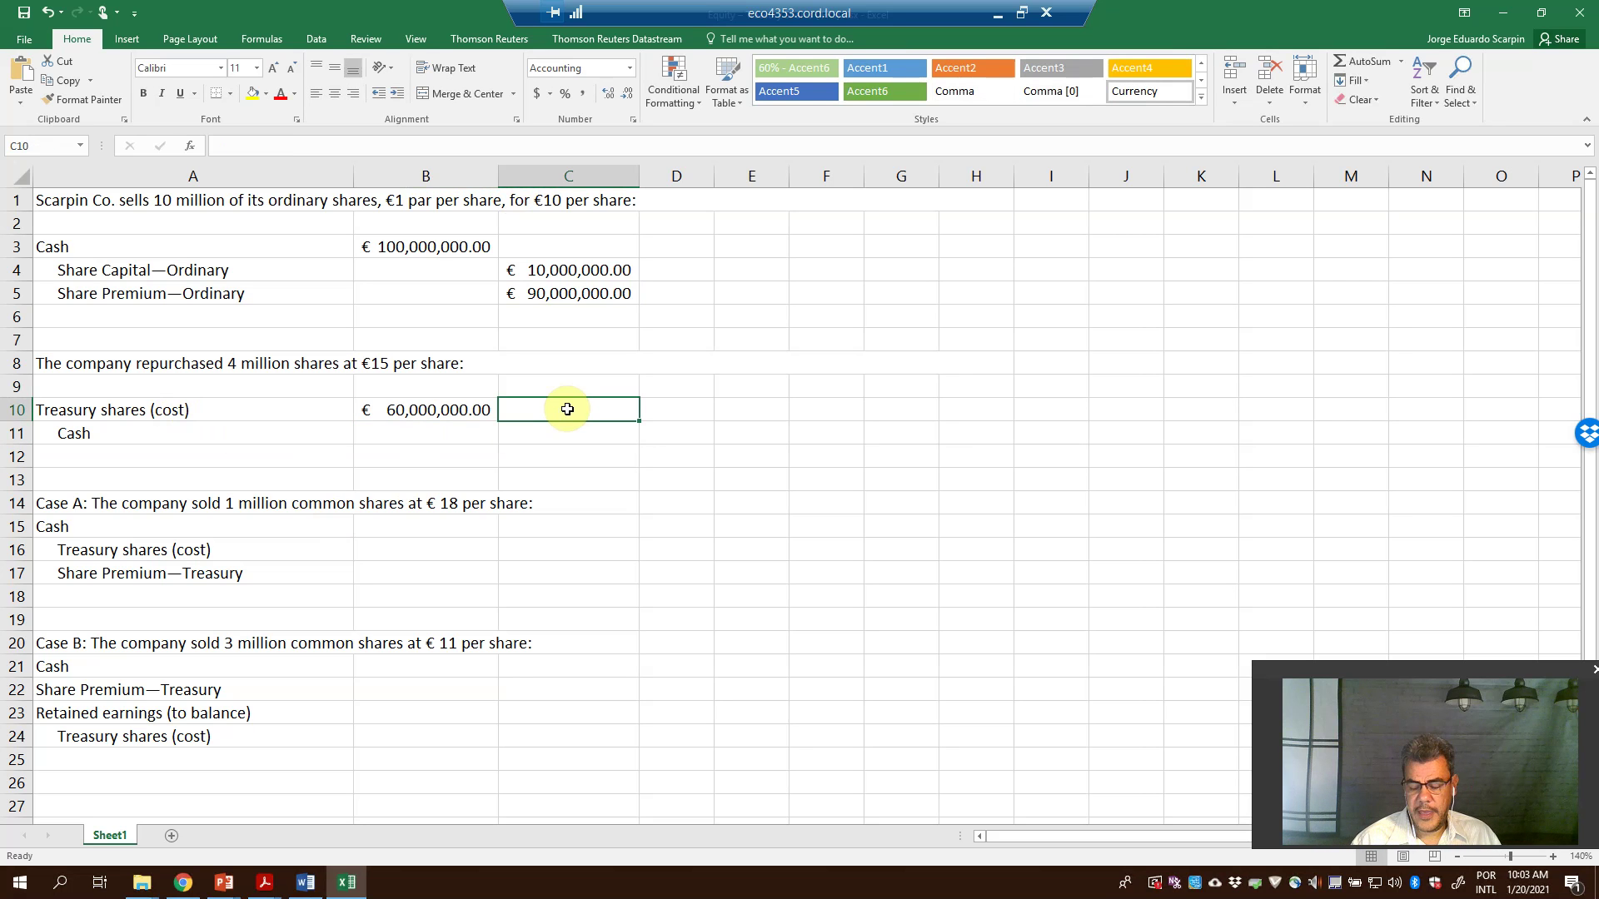
pyautogui.press('Down')
pyautogui.write('+')
pyautogui.press('Up')
pyautogui.press('Left')
pyautogui.press('Return')
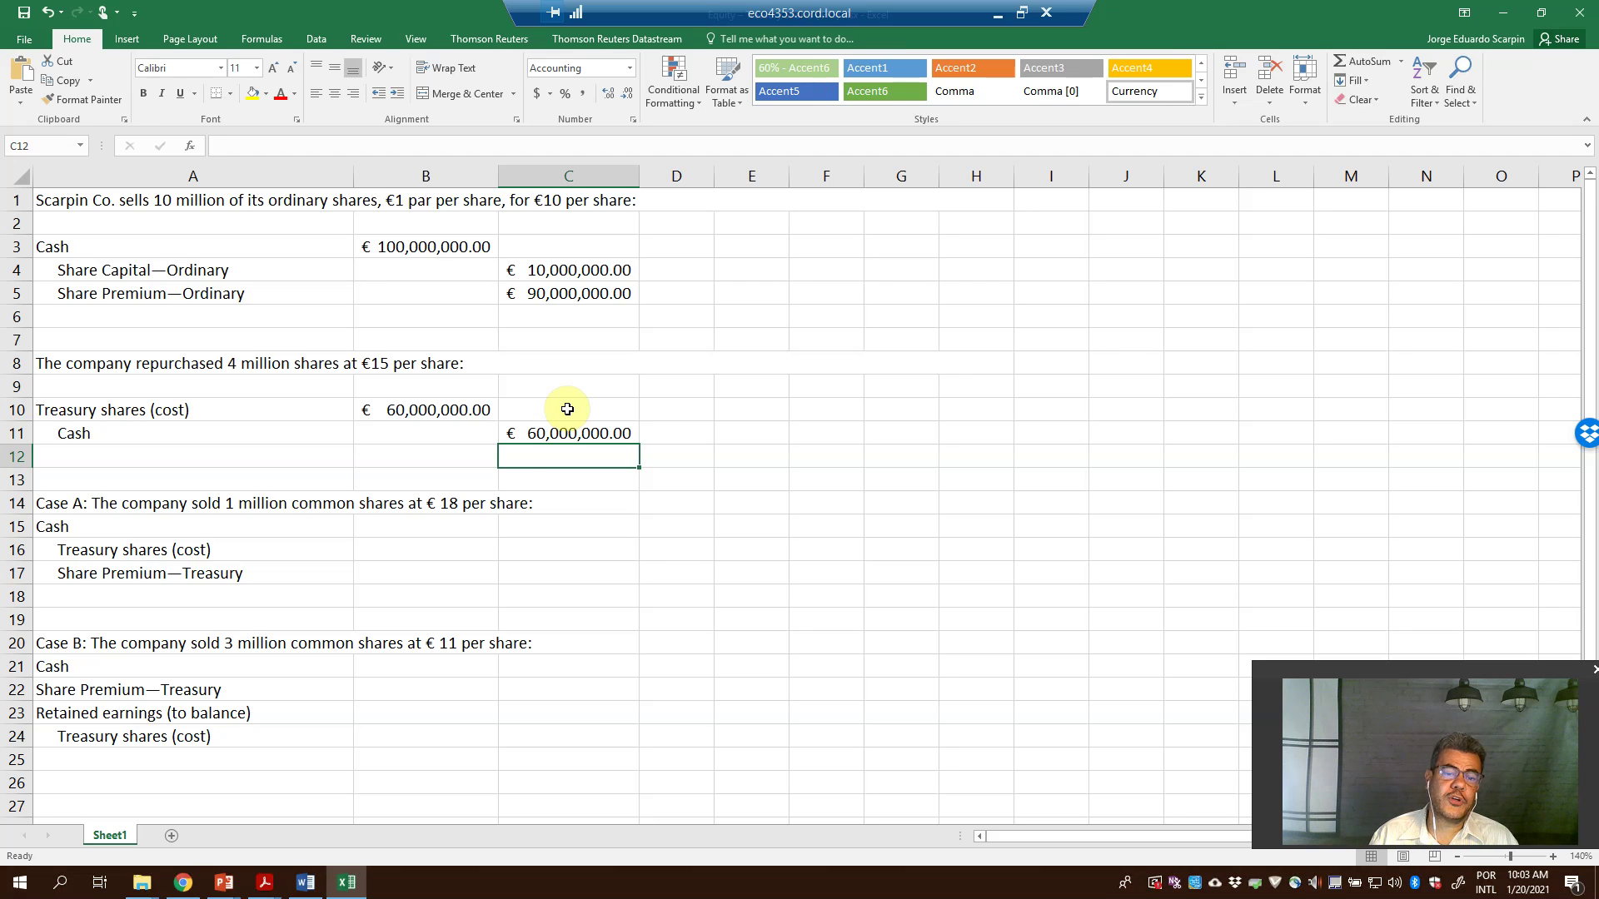
# - Enter the Case A cash debit in B15 as +1000000*18 (€18,000,000)
pyautogui.click(434, 498)
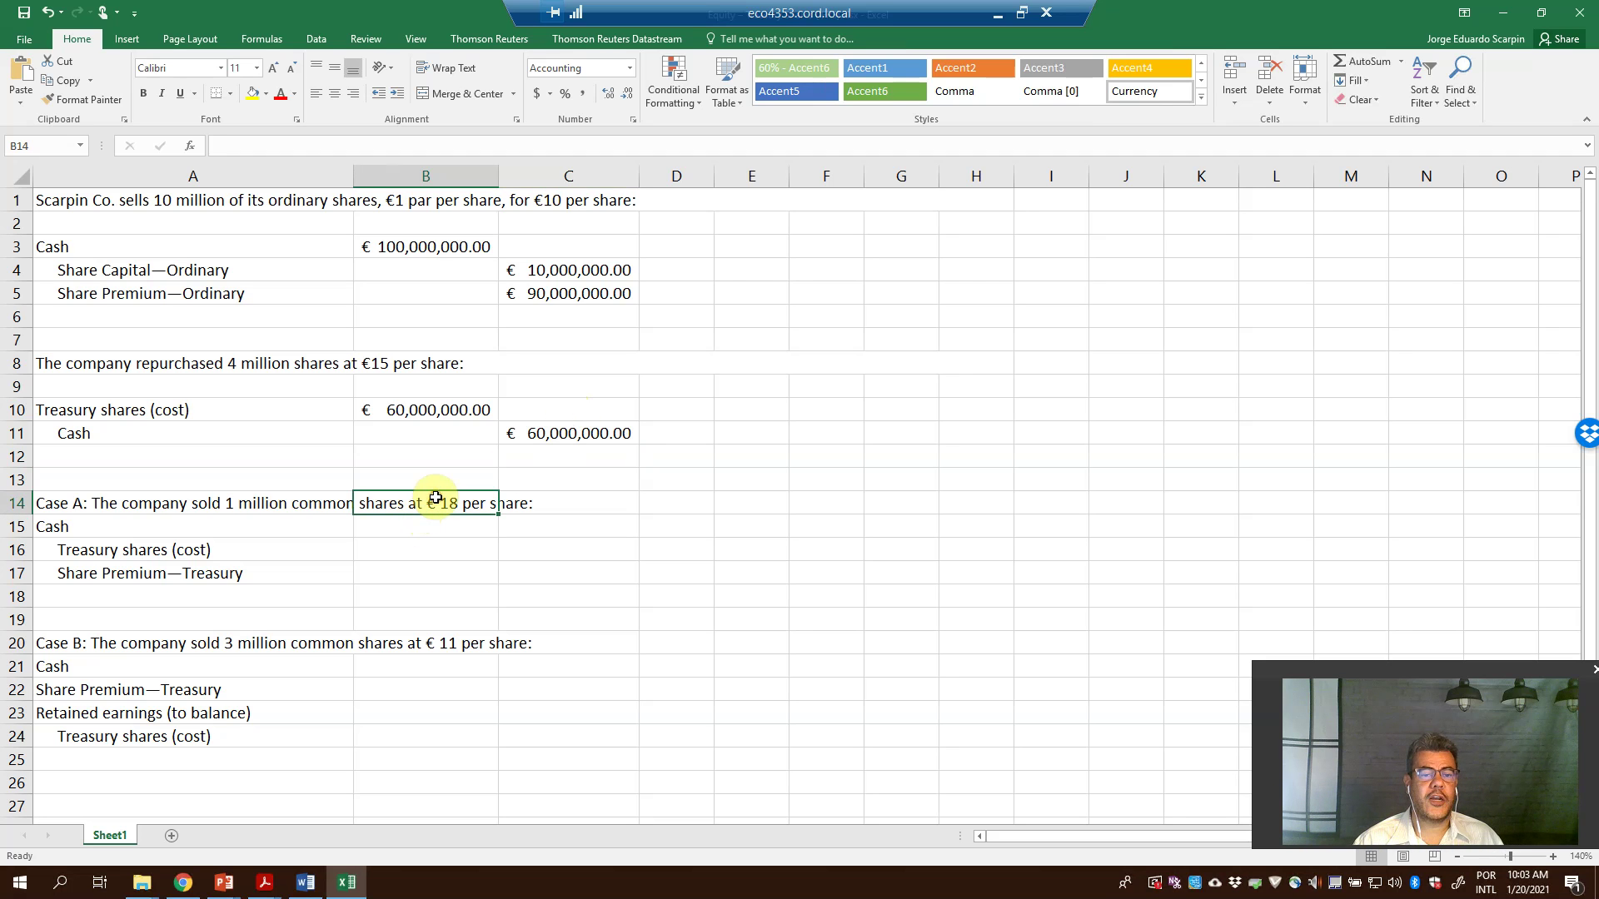
pyautogui.click(247, 405)
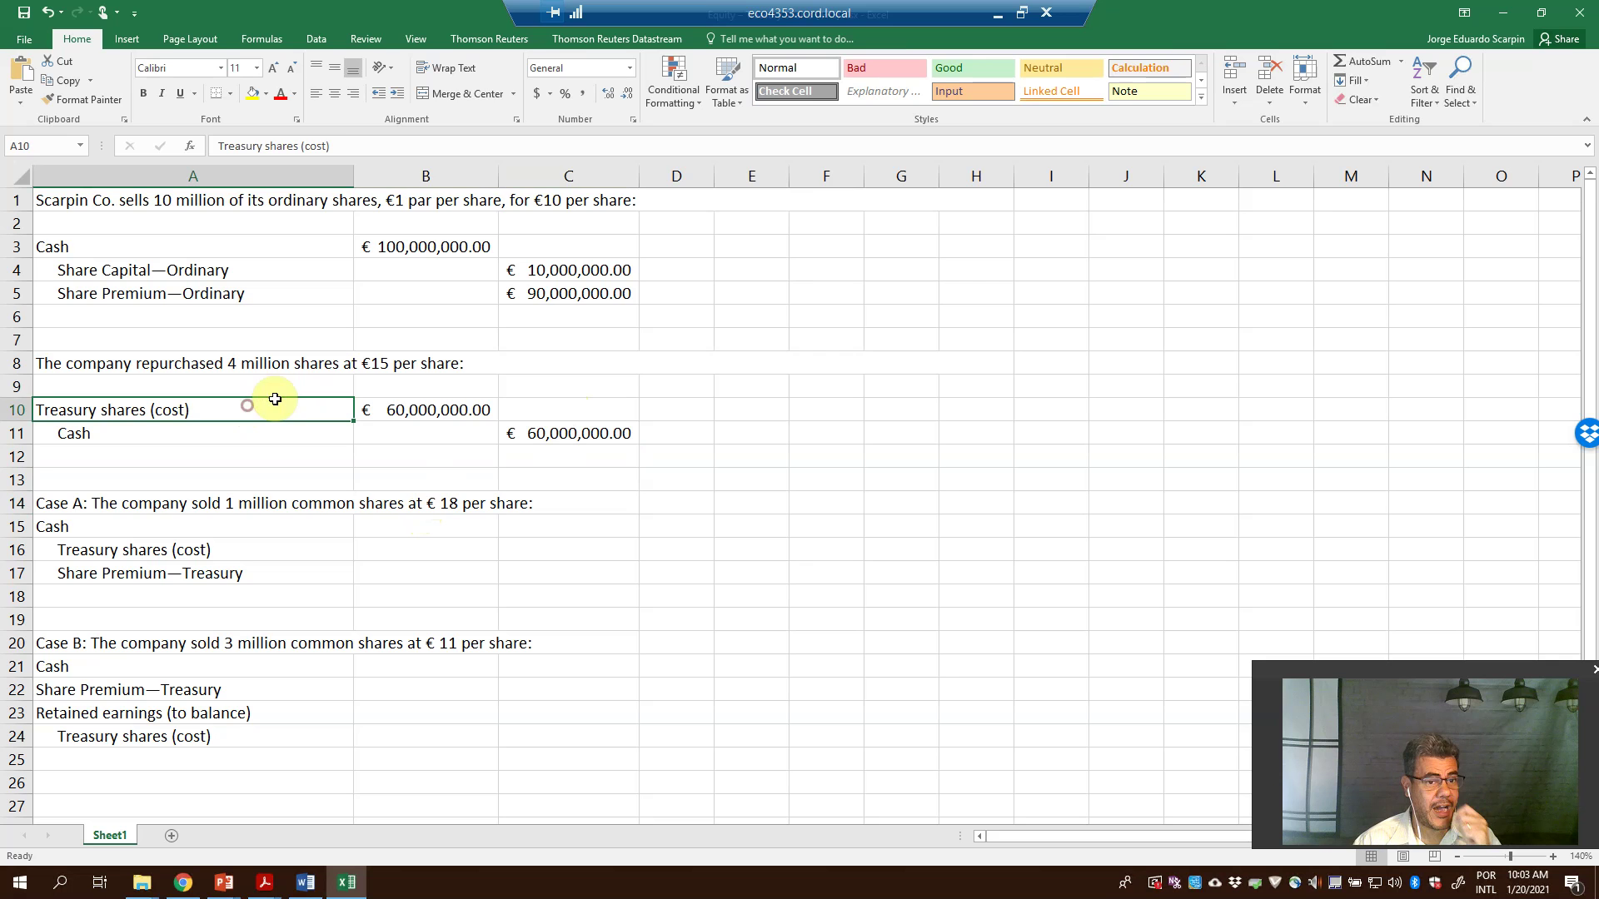
pyautogui.click(390, 358)
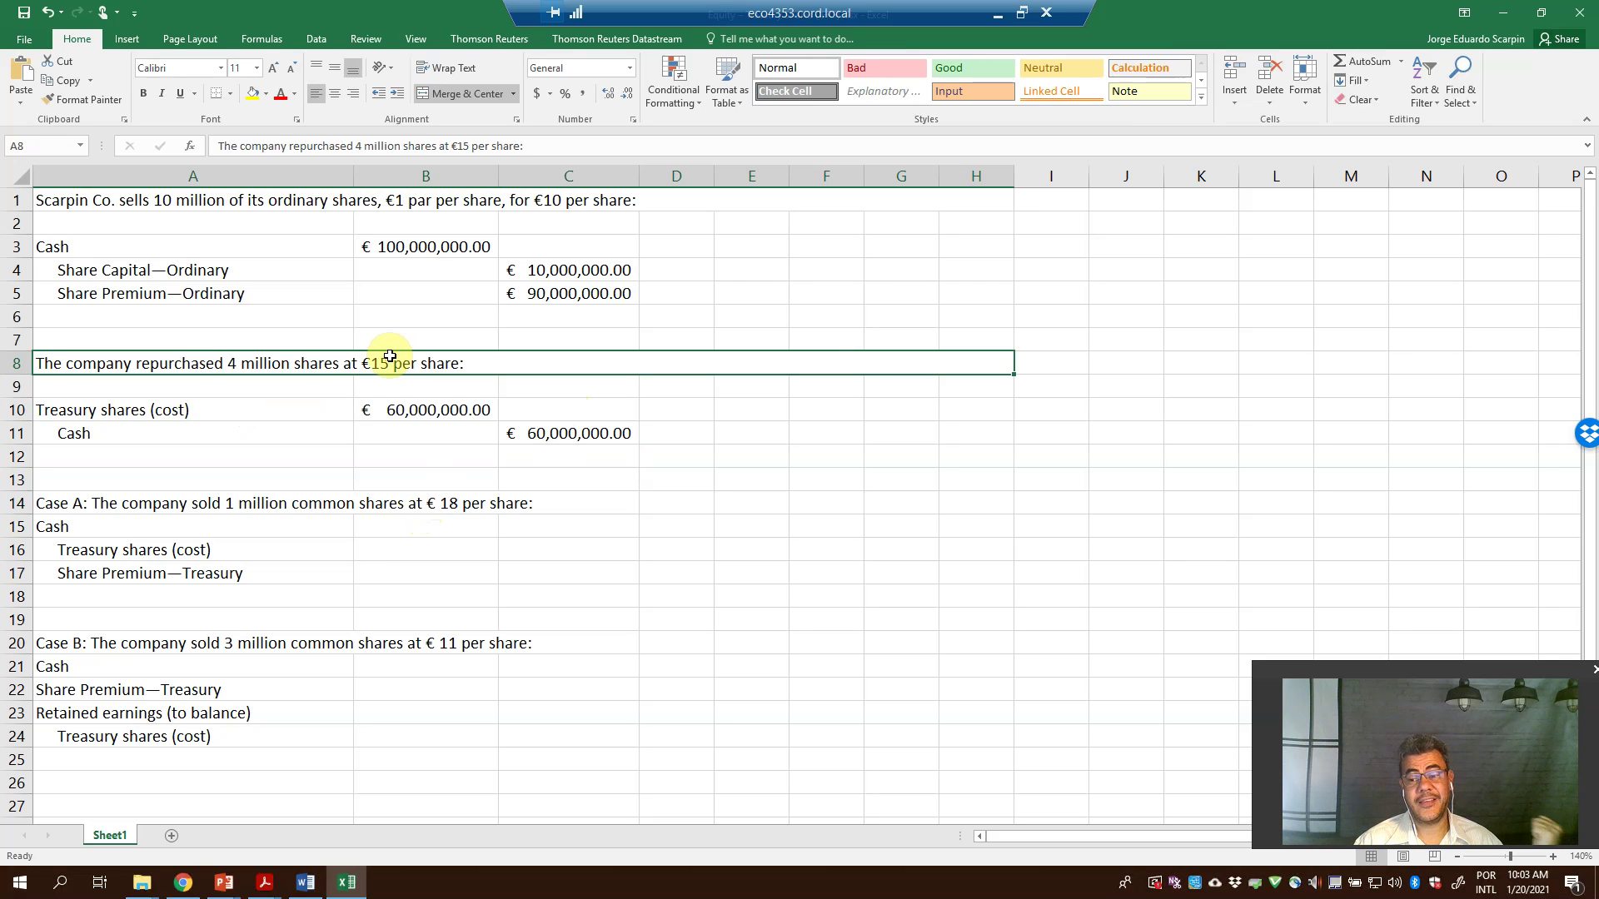
pyautogui.click(396, 521)
pyautogui.write('+')
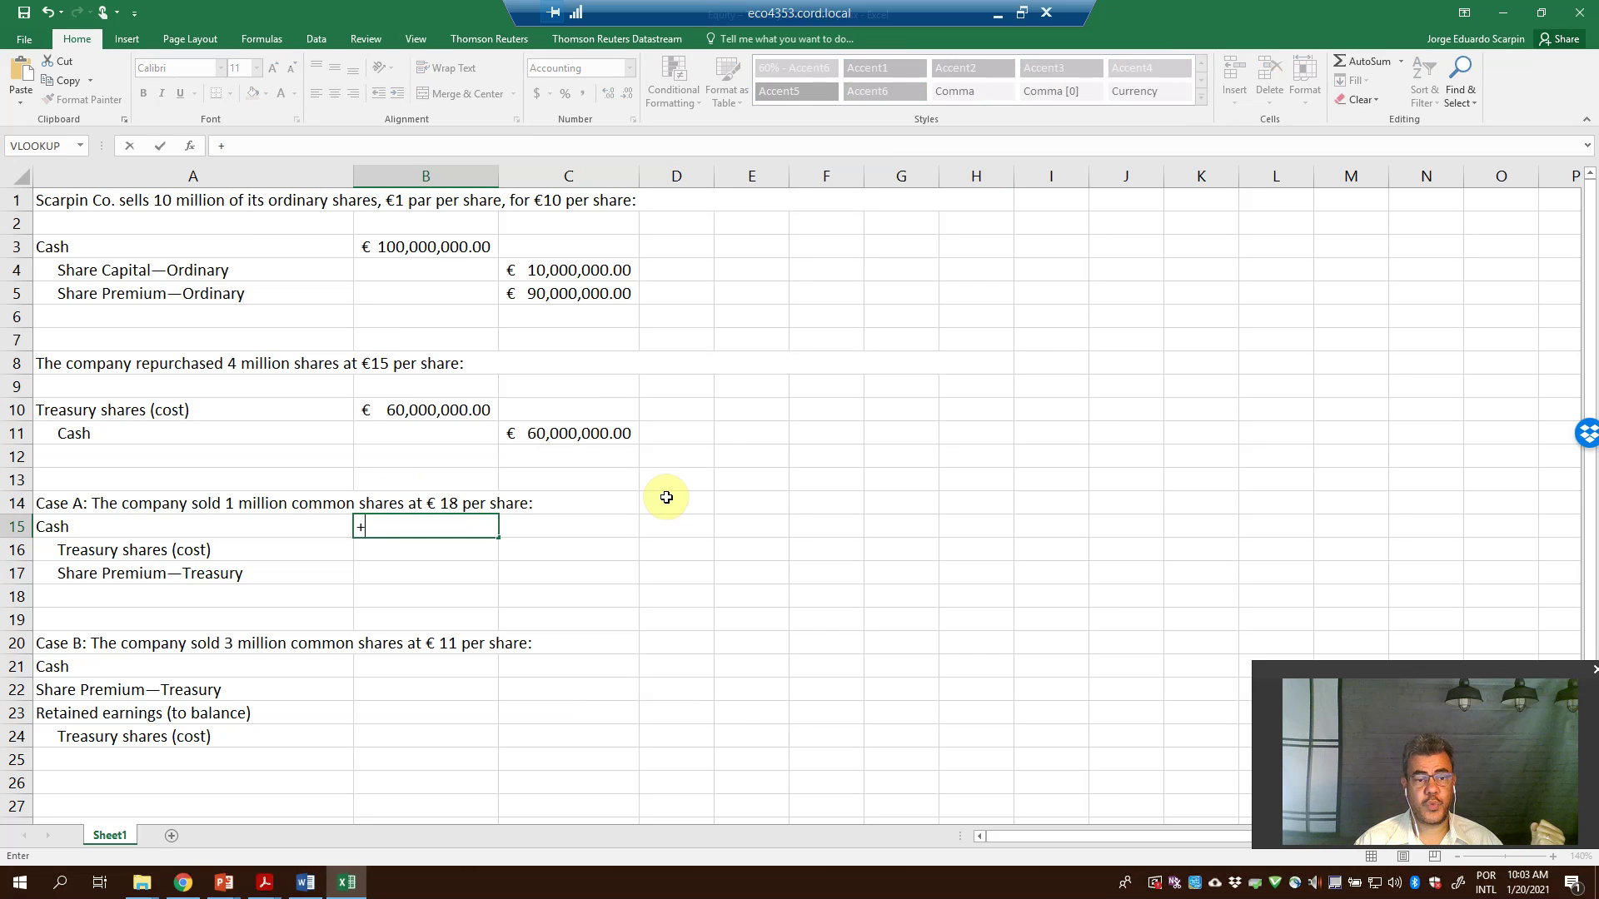
pyautogui.write('1000000*18')
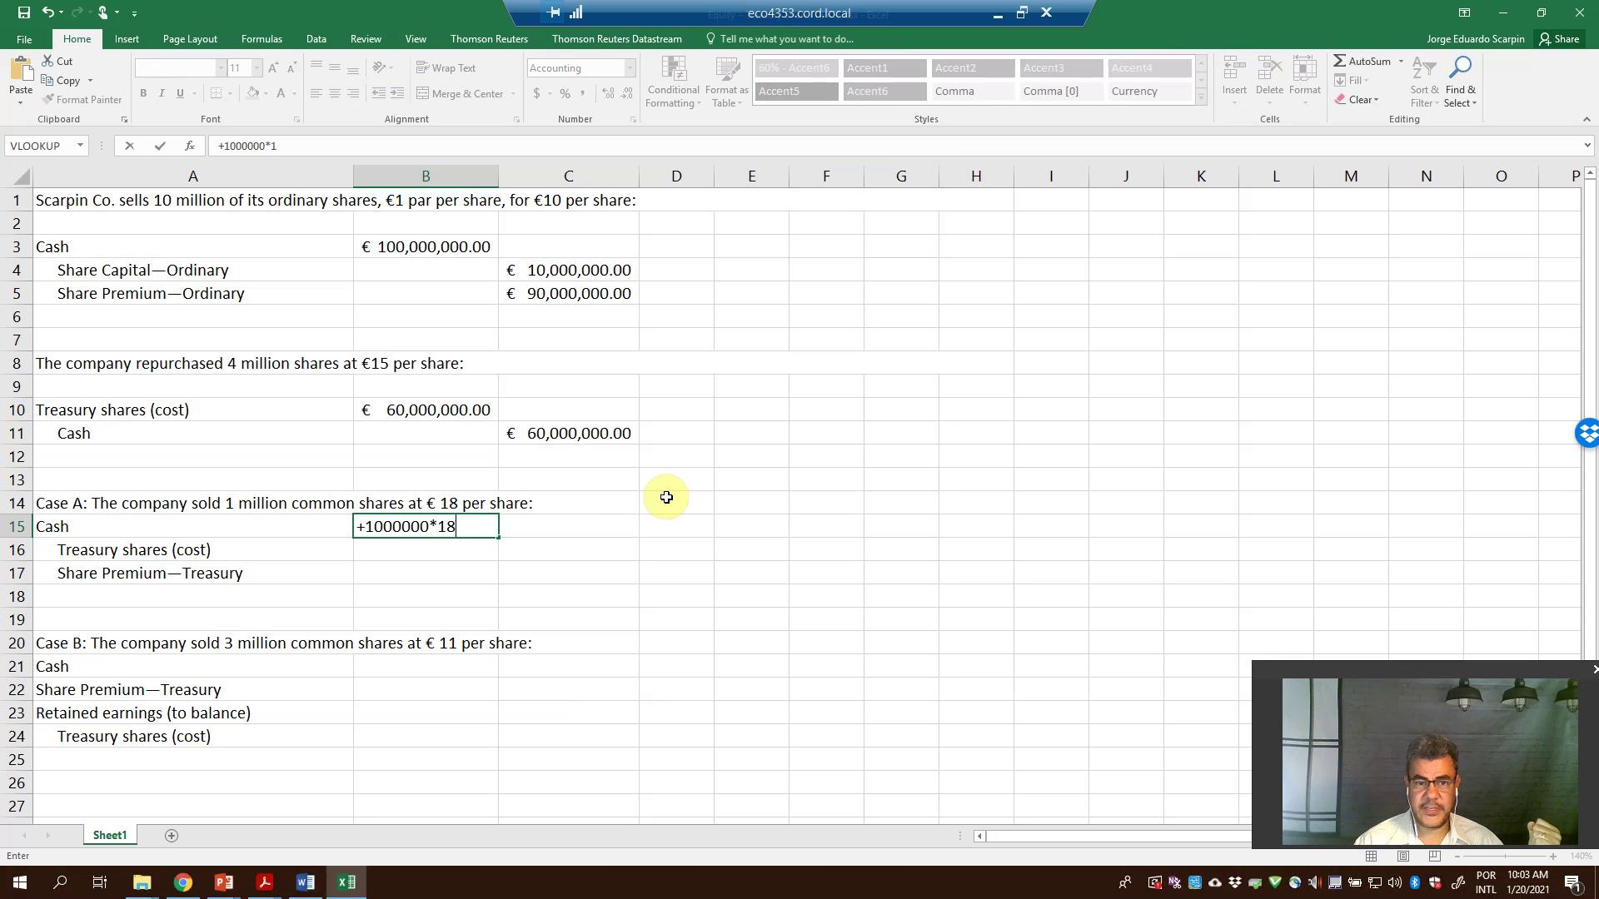
pyautogui.press('Return')
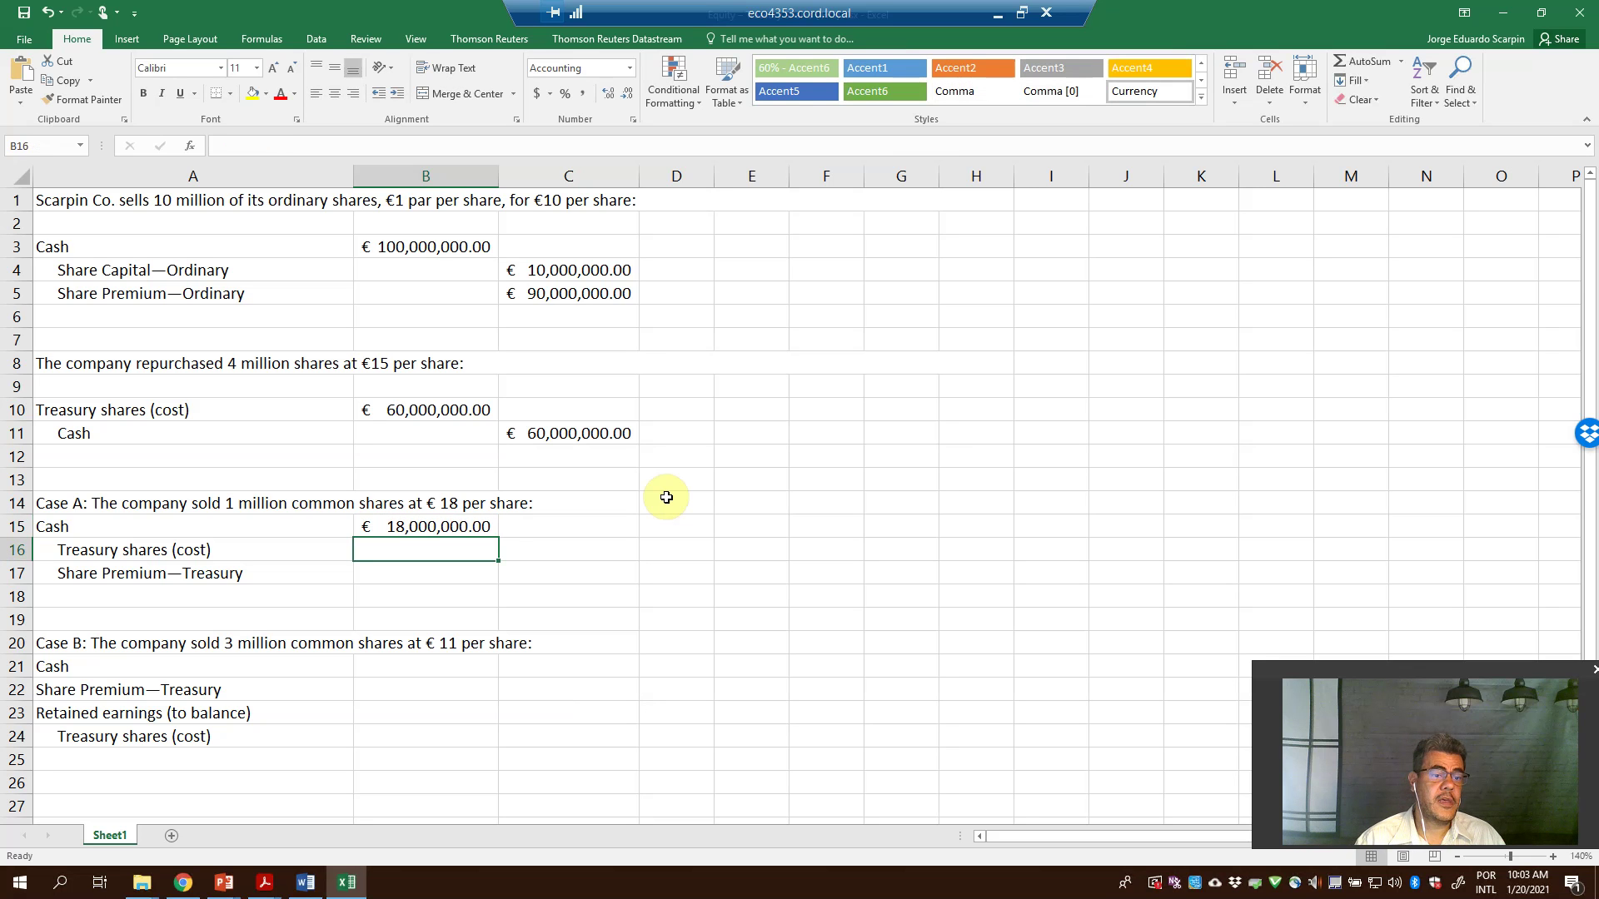
# - Enter the treasury shares cost credit in C16 as +1000000*15 (€15,000,000)
pyautogui.press('Right')
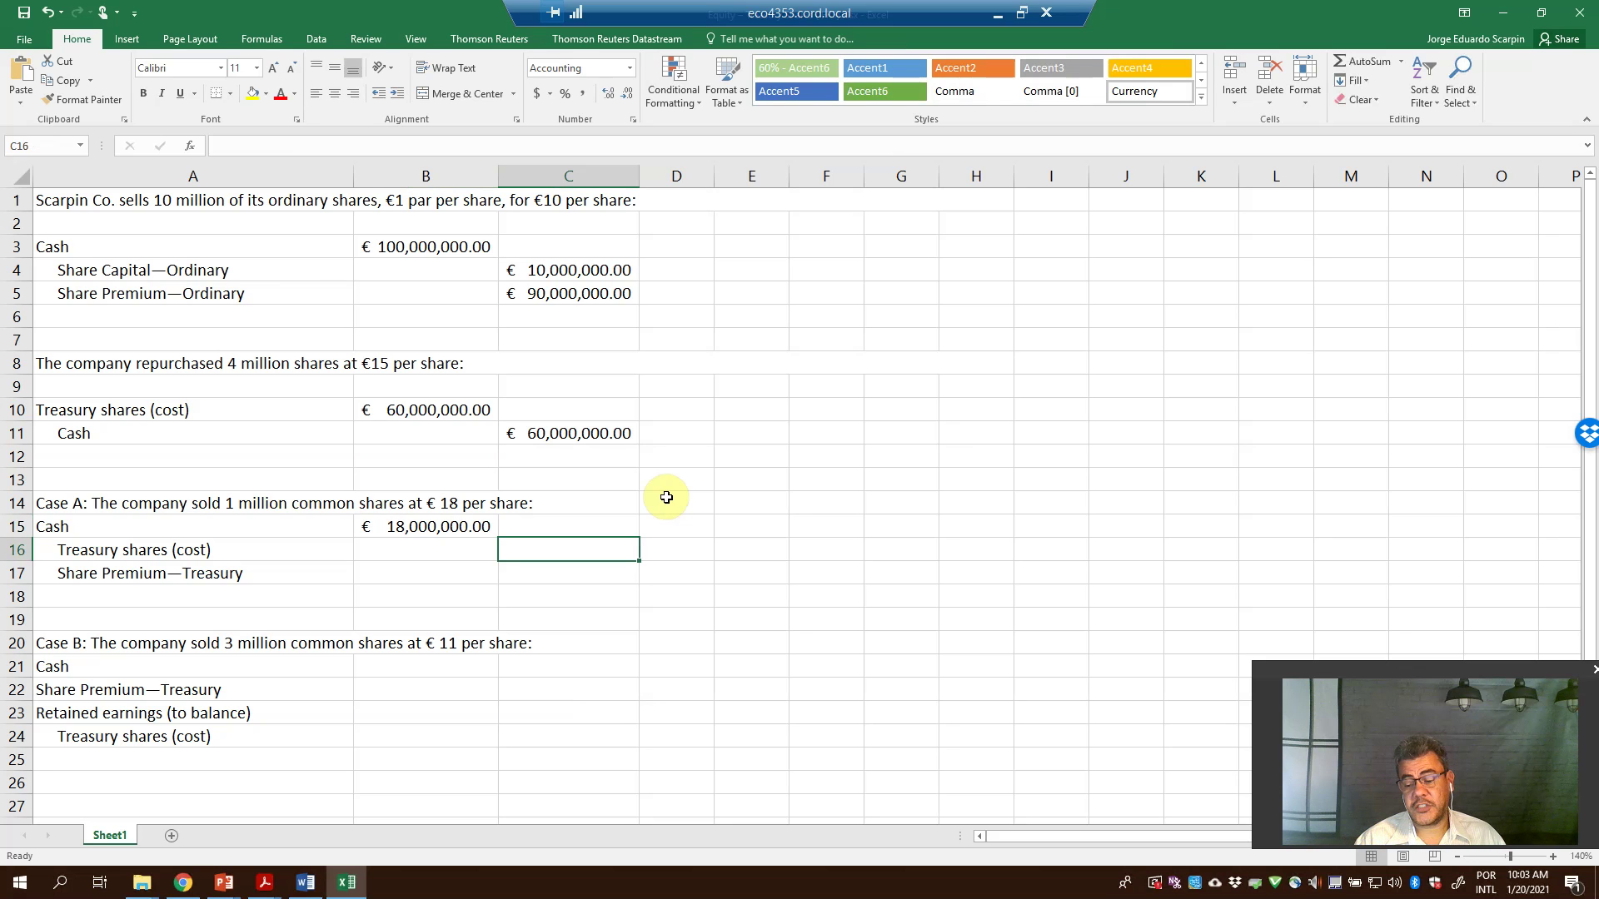
pyautogui.write('+1000')
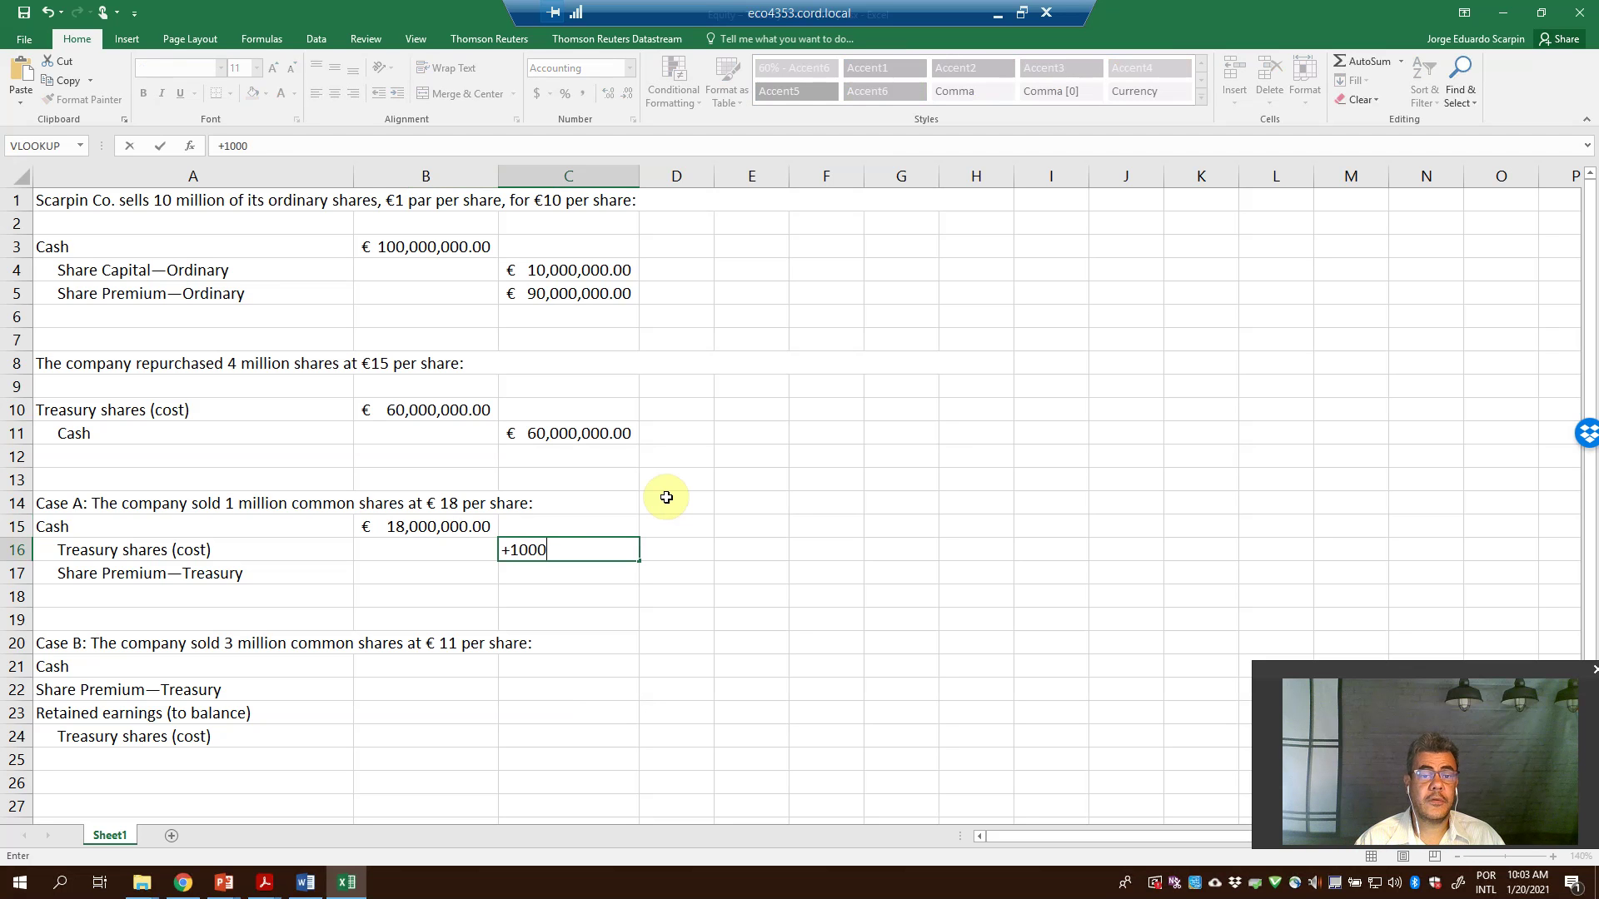
pyautogui.write('000*15')
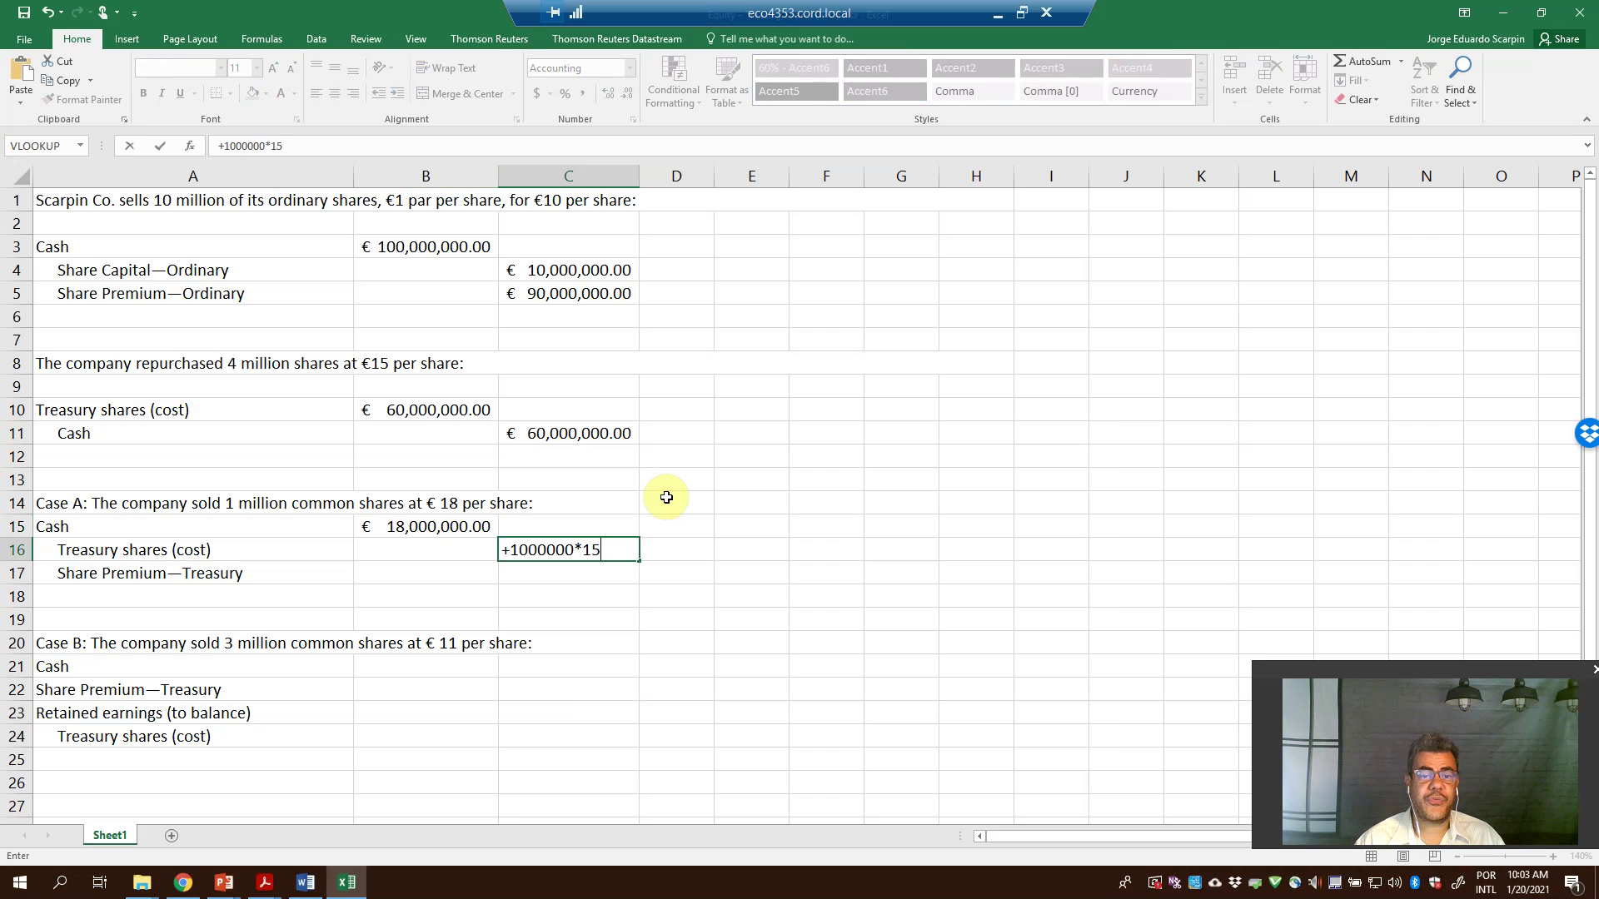
pyautogui.press('Return')
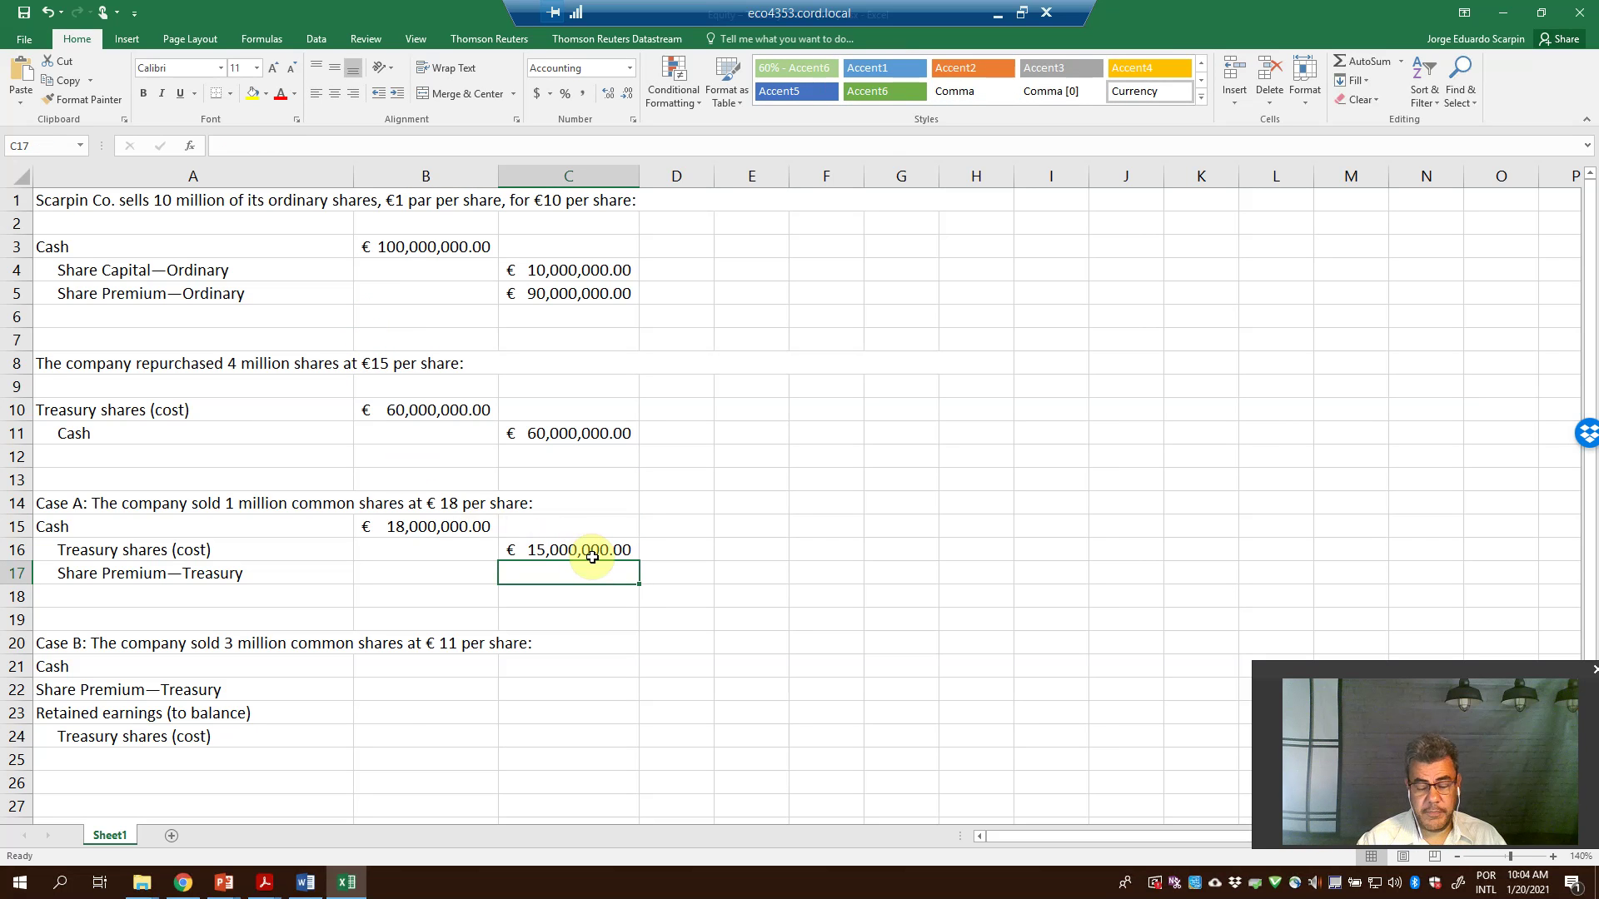
# - Set the Share Premium—Treasury credit in C17 to =B15-C16, giving €3,000,000
pyautogui.write('=')
pyautogui.press('Up')
pyautogui.press('Up')
pyautogui.press('Left')
pyautogui.write('-')
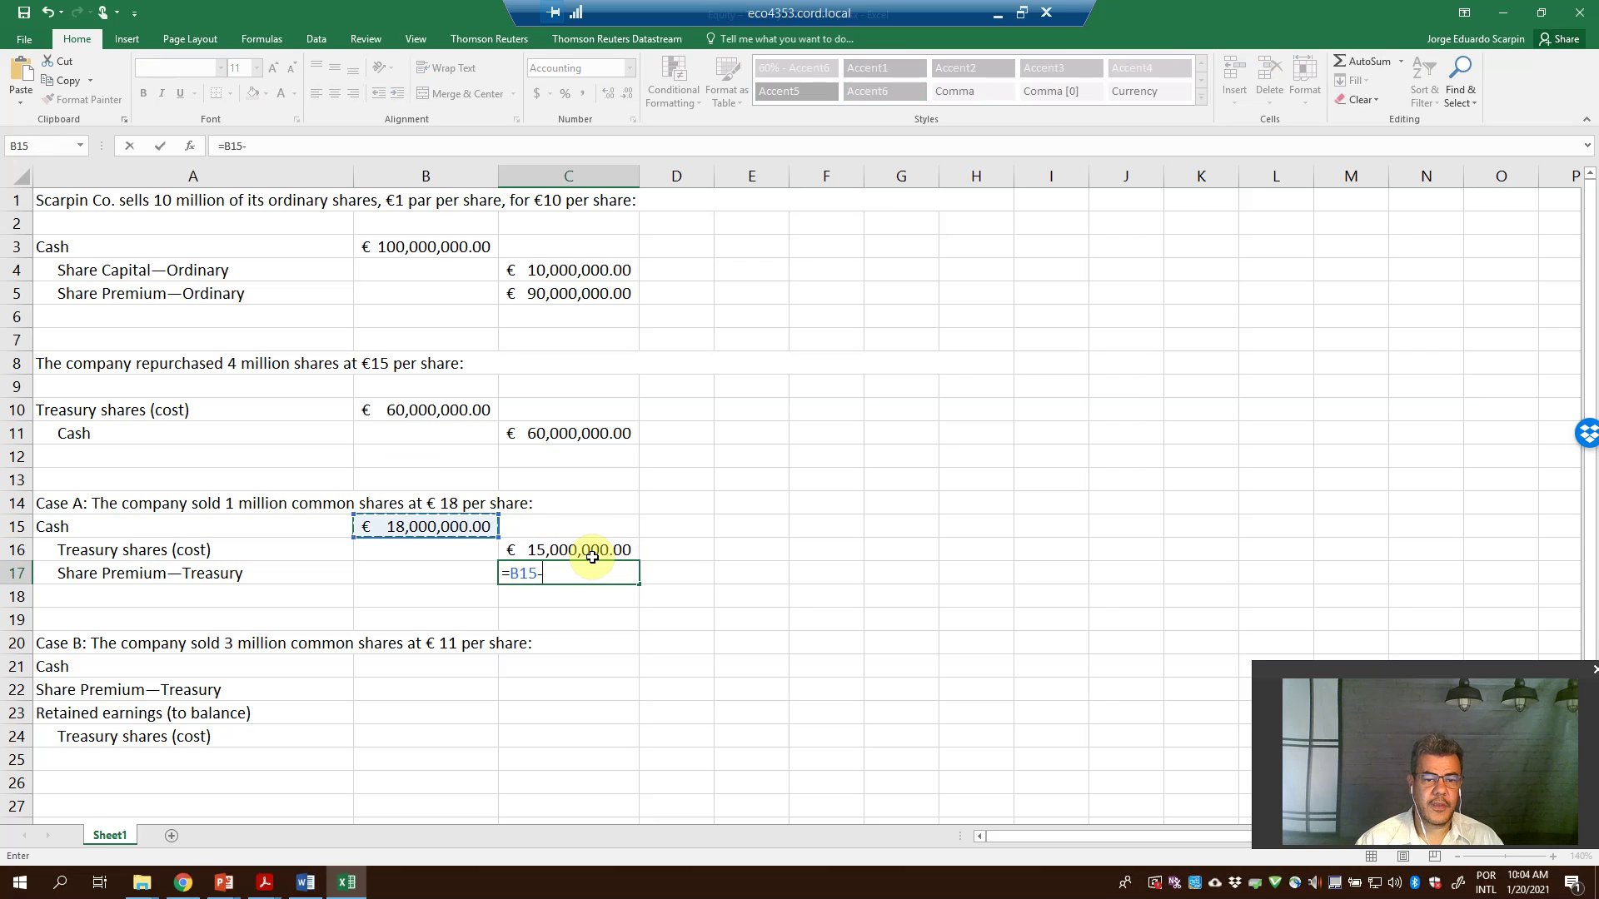
pyautogui.press('Up')
pyautogui.press('Return')
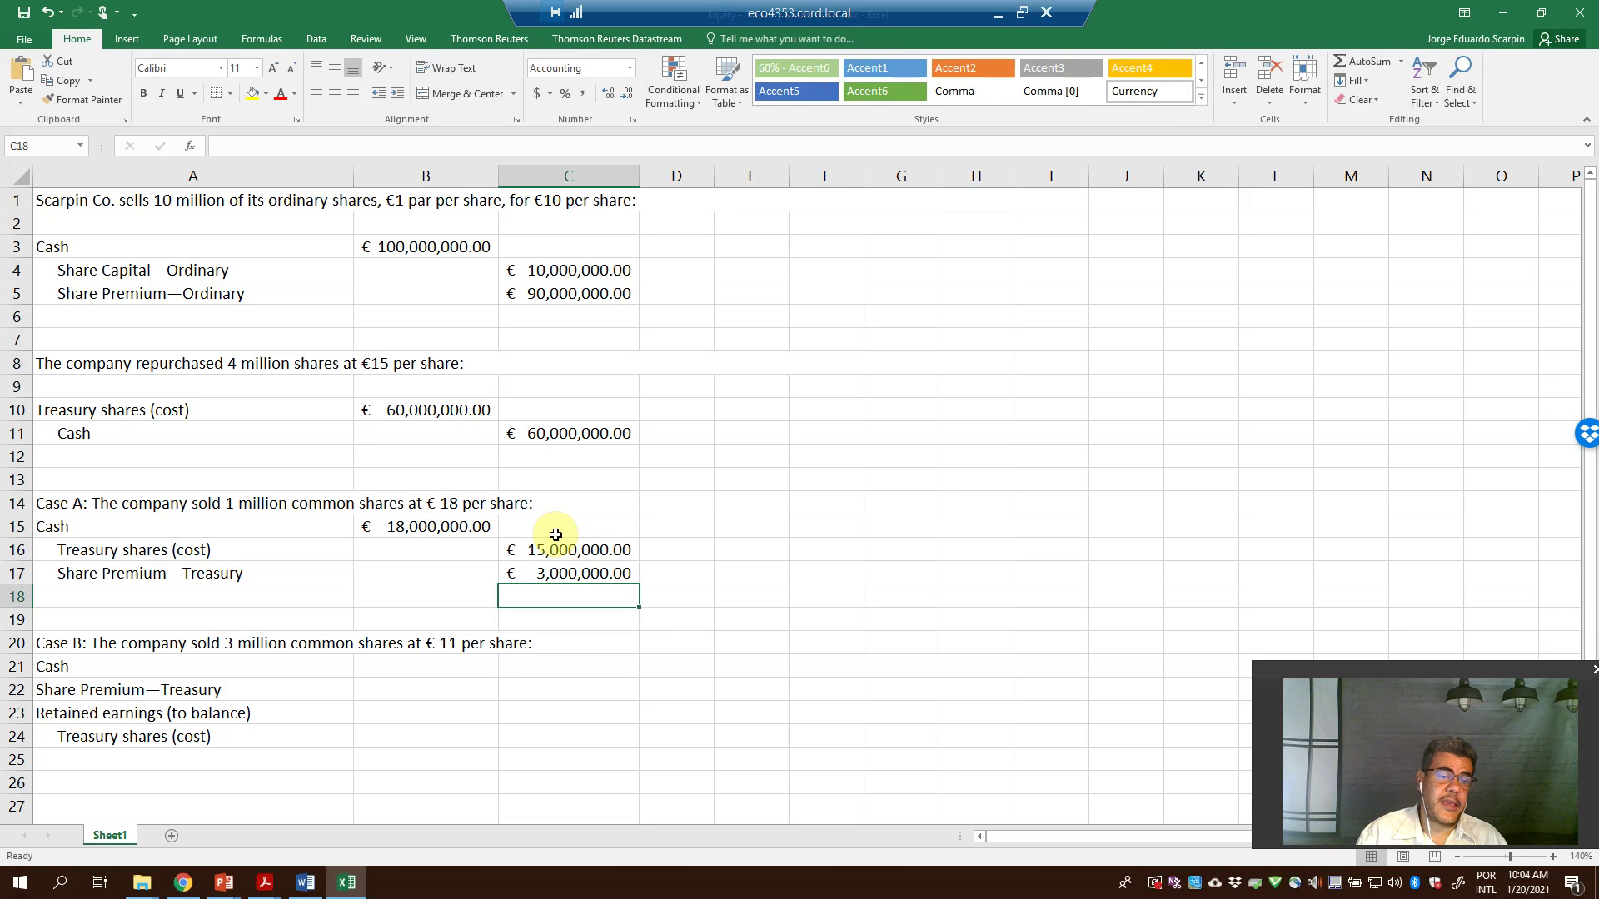
pyautogui.click(259, 650)
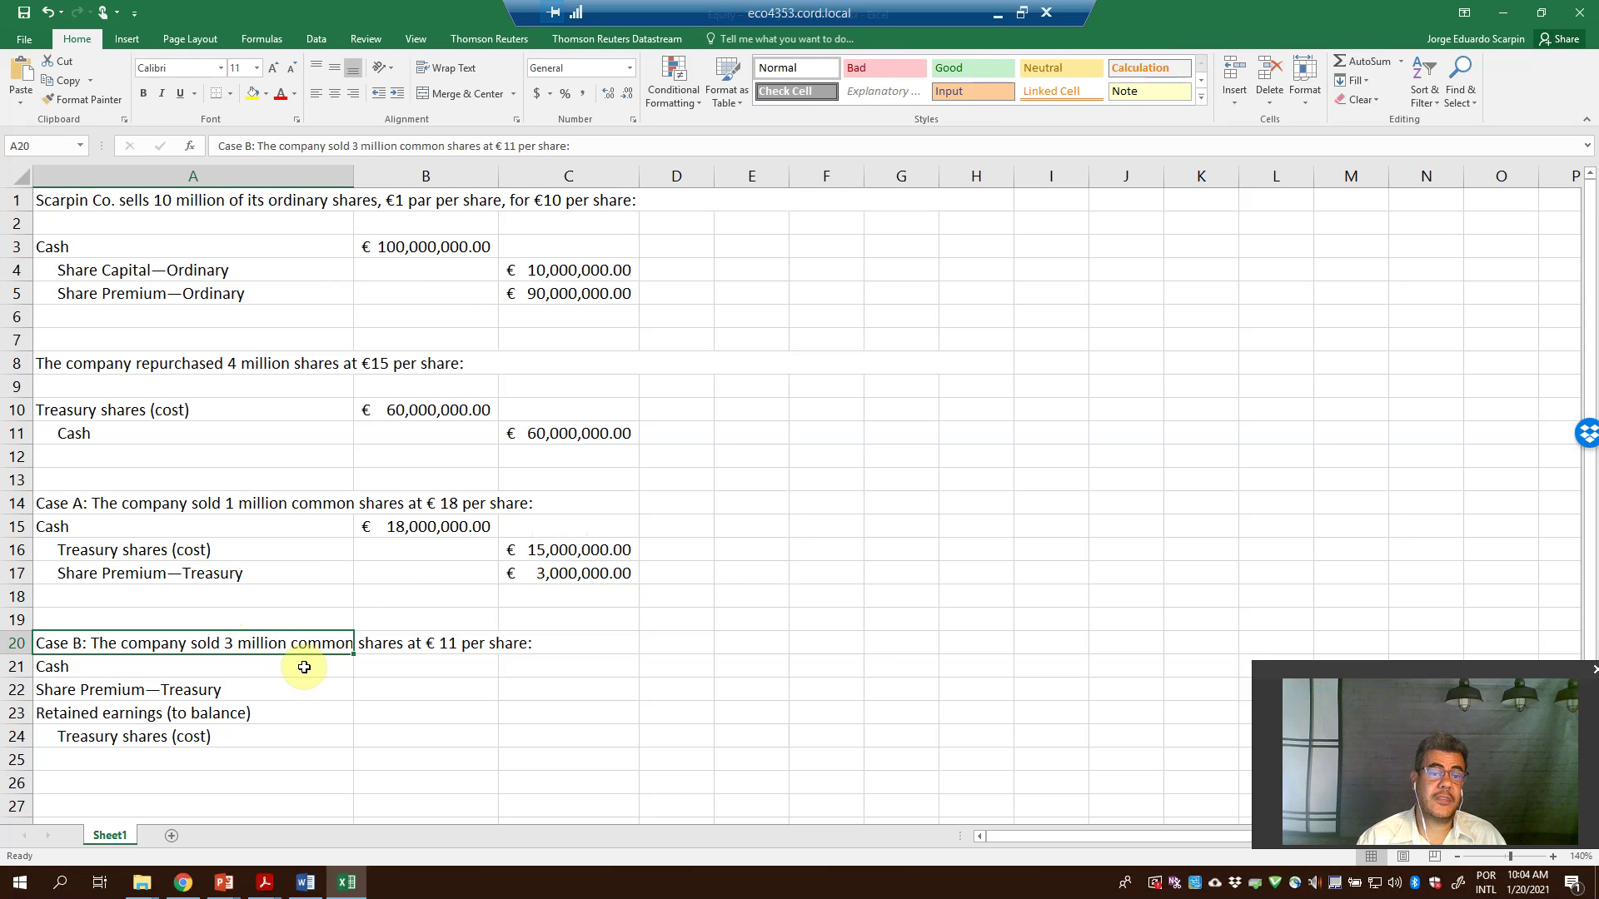
pyautogui.click(368, 361)
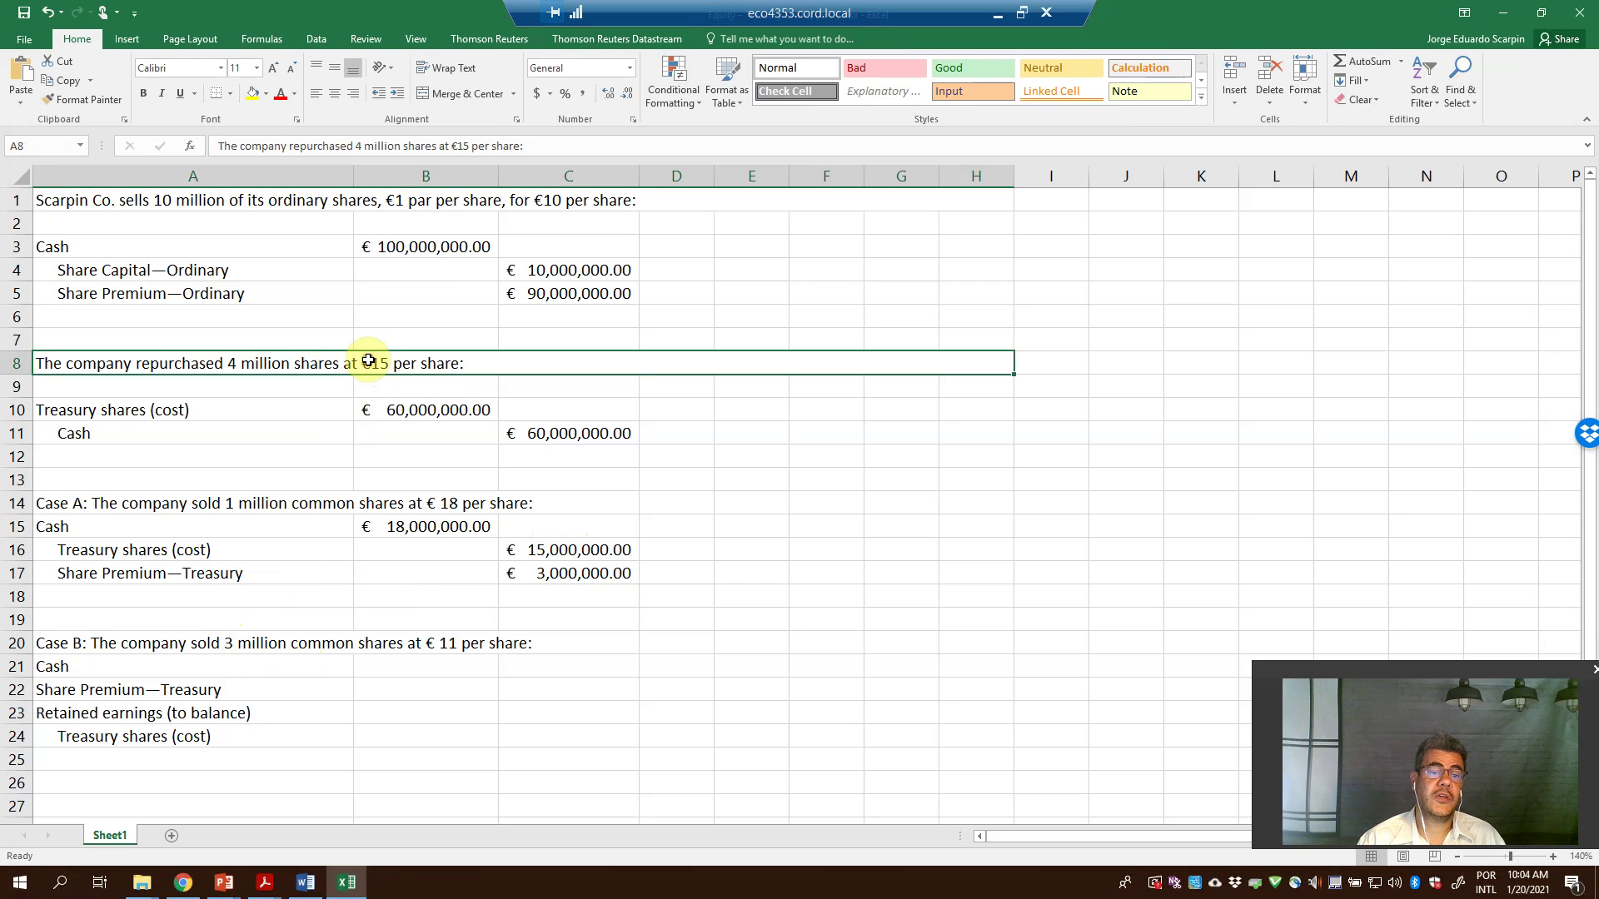
pyautogui.click(387, 646)
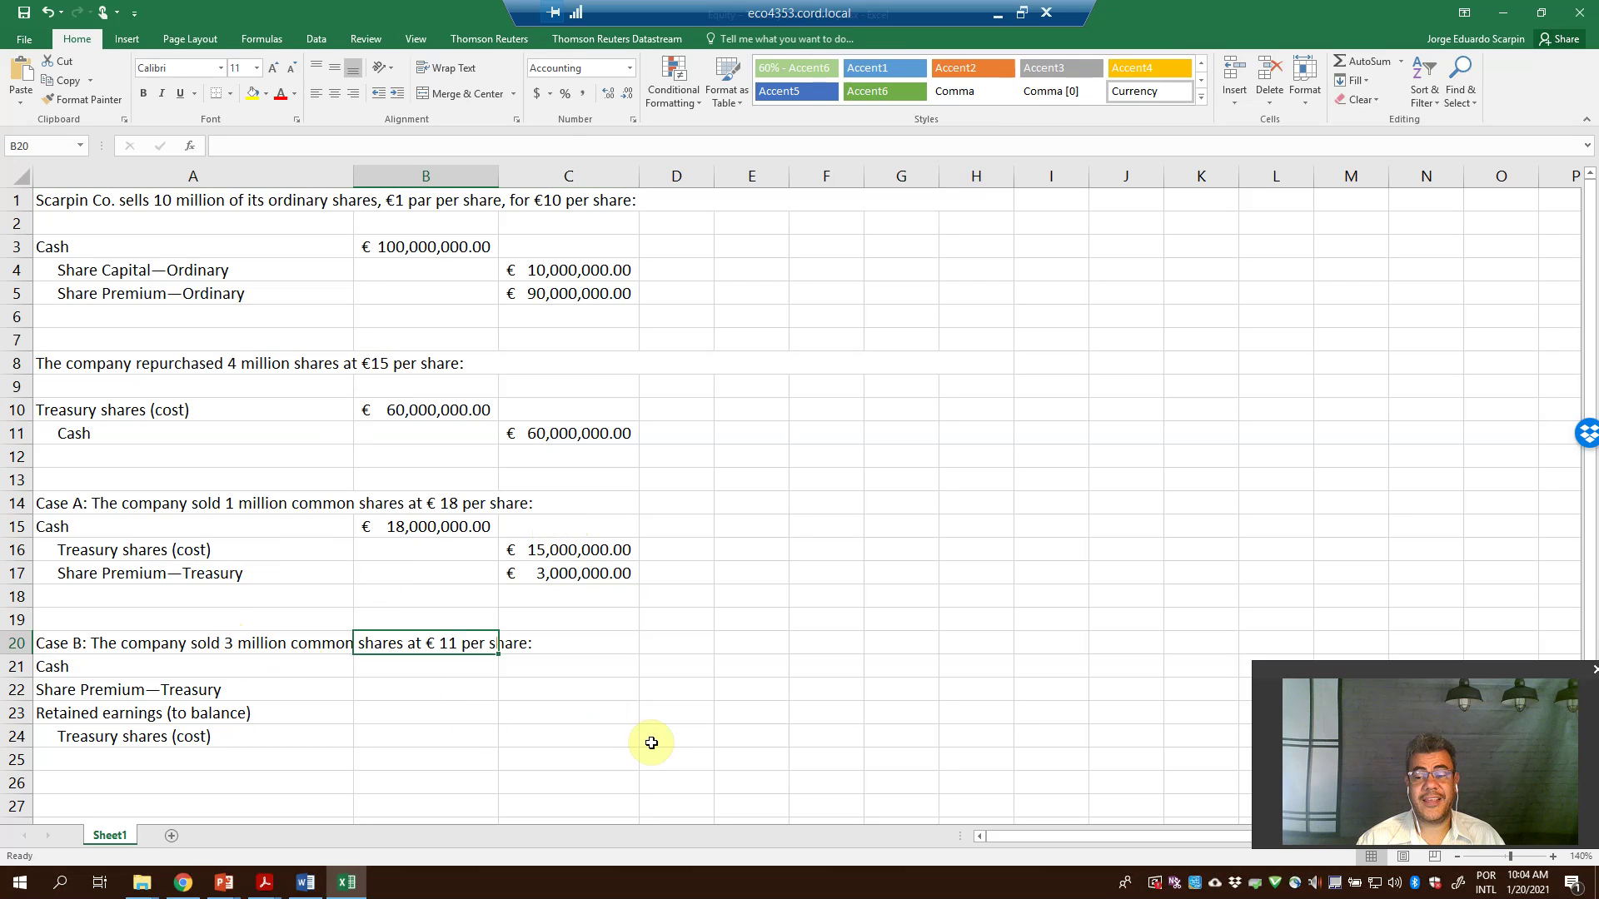
# - Enter the Case B cash debit in B21 as +3000000*11 (€33,000,000)
pyautogui.click(457, 665)
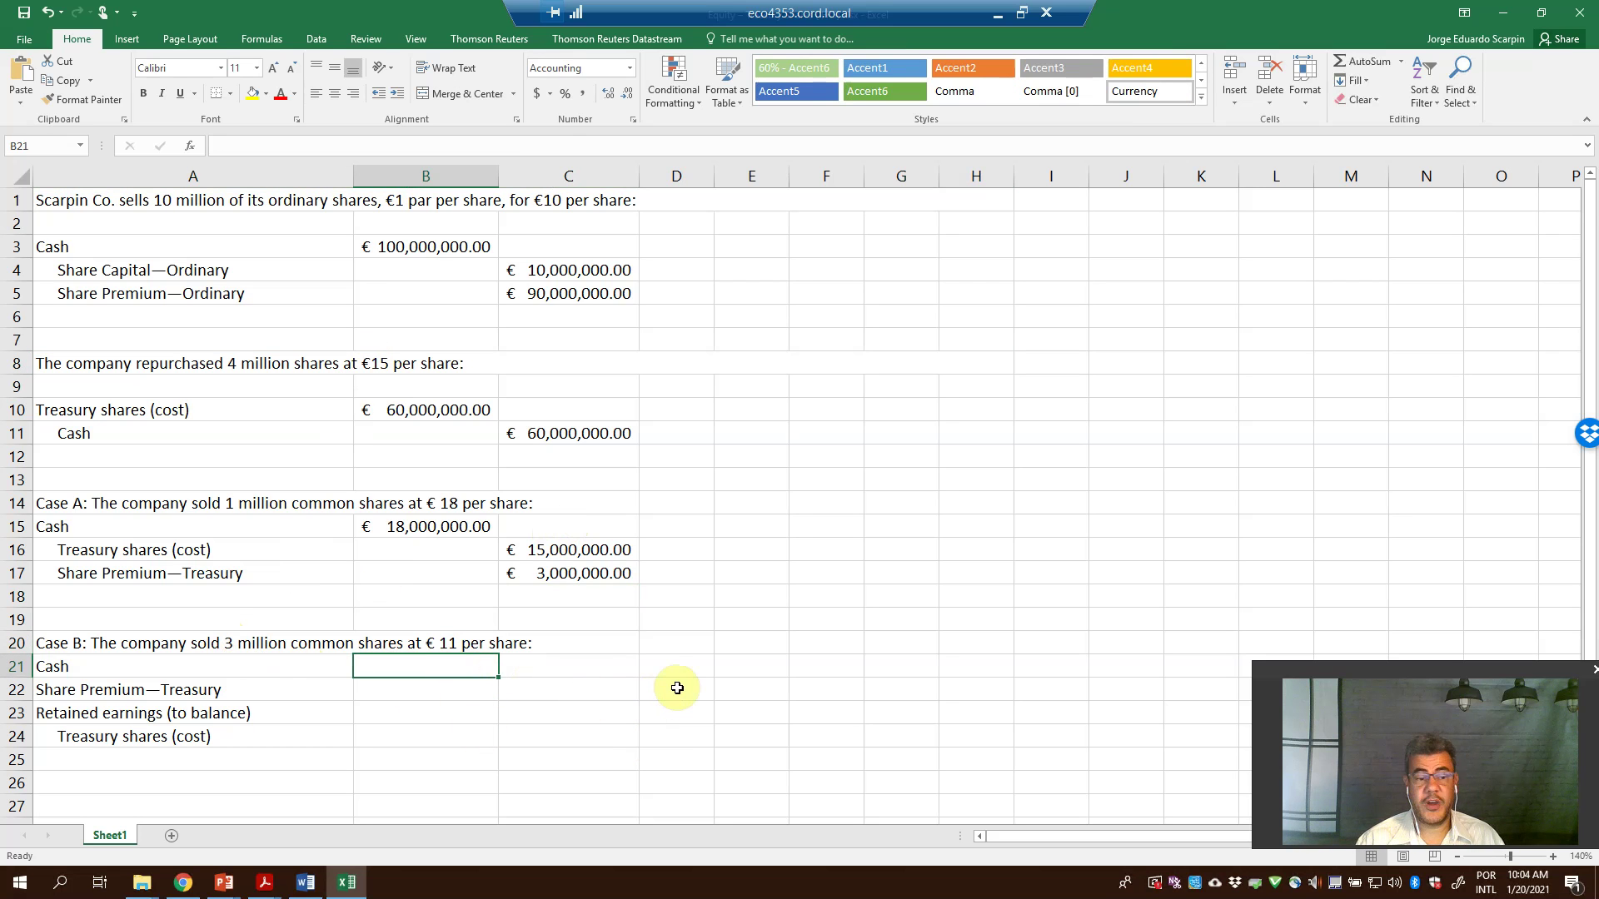
pyautogui.write('+')
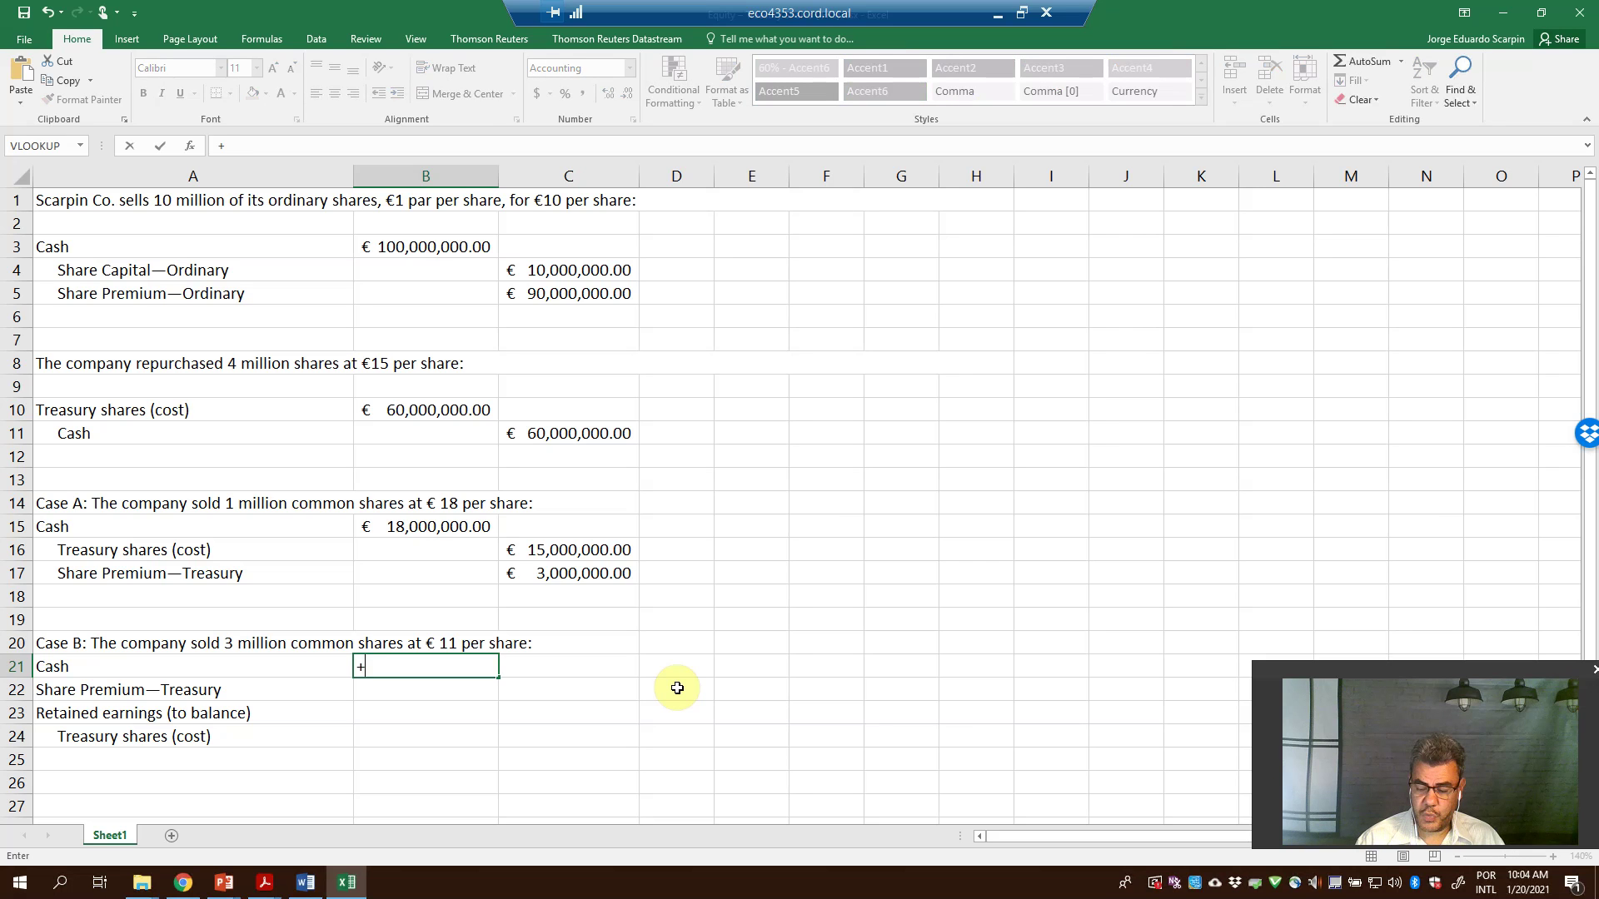
pyautogui.write('3000000')
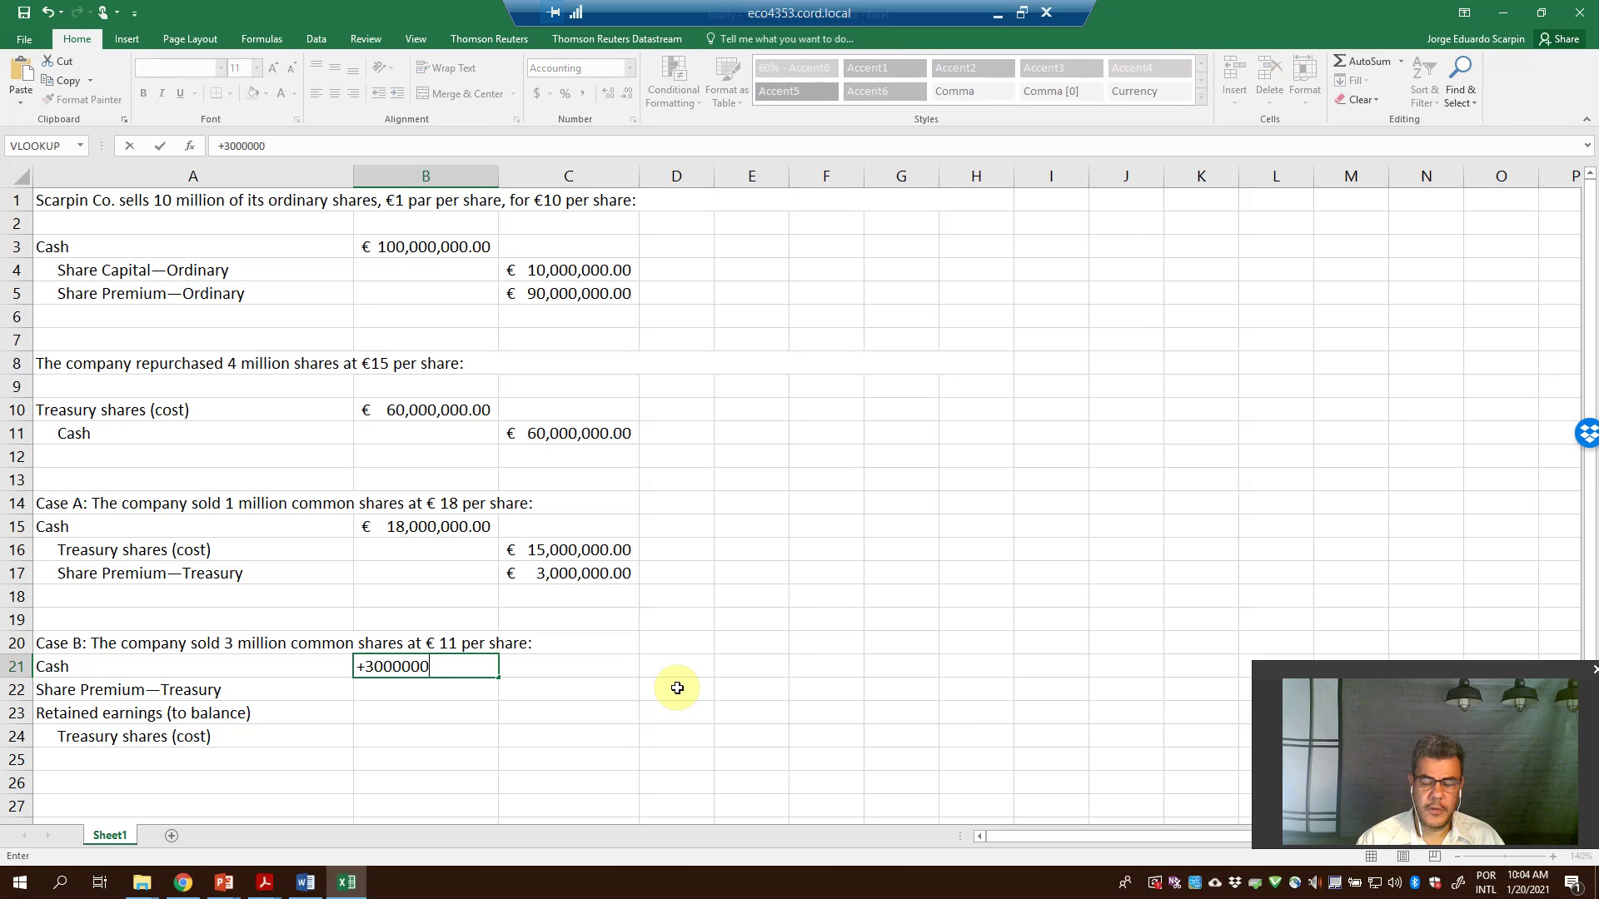
pyautogui.write('*11')
pyautogui.press('Return')
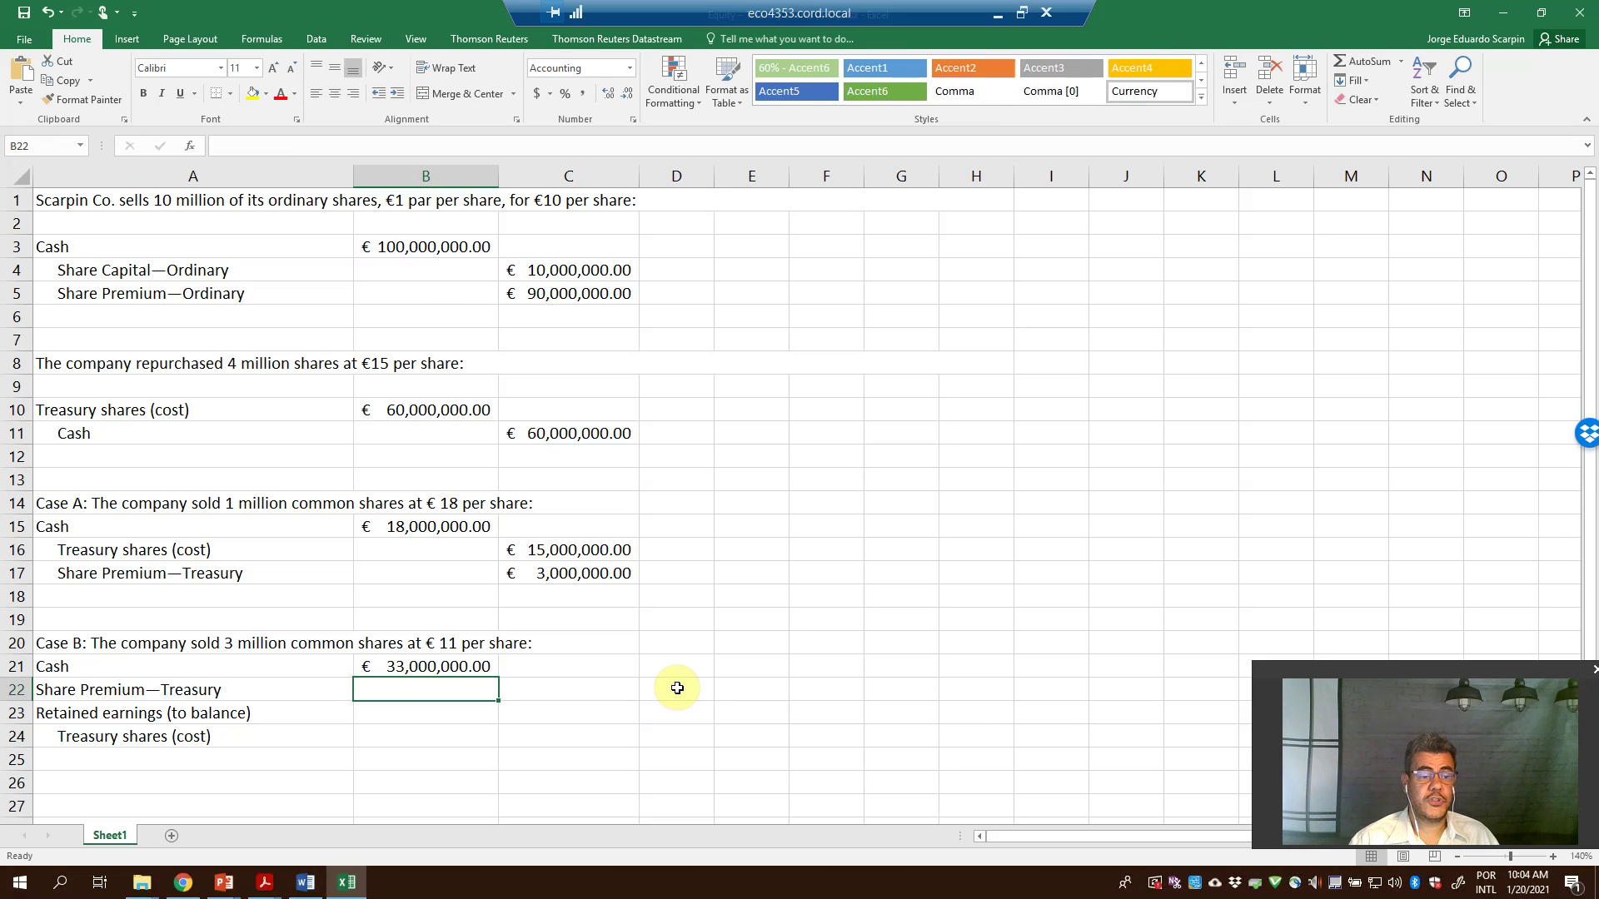
# - Enter the treasury shares cost credit in C24 as +3000000*15 (€45,000,000)
pyautogui.press('Down')
pyautogui.press('Down')
pyautogui.press('Right')
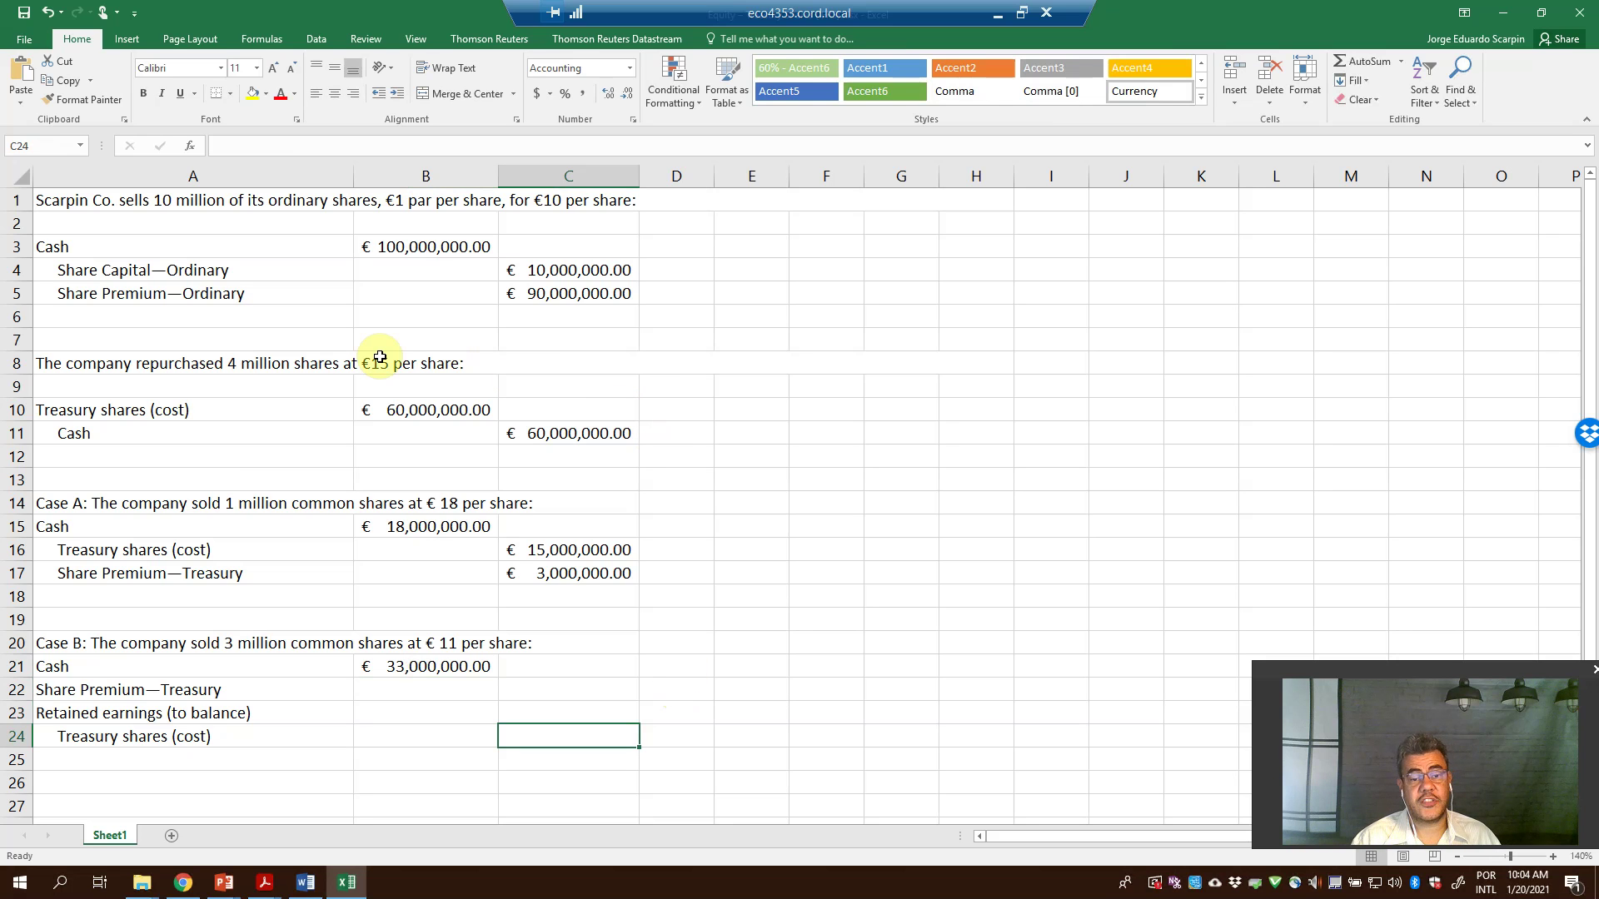
pyautogui.write('+')
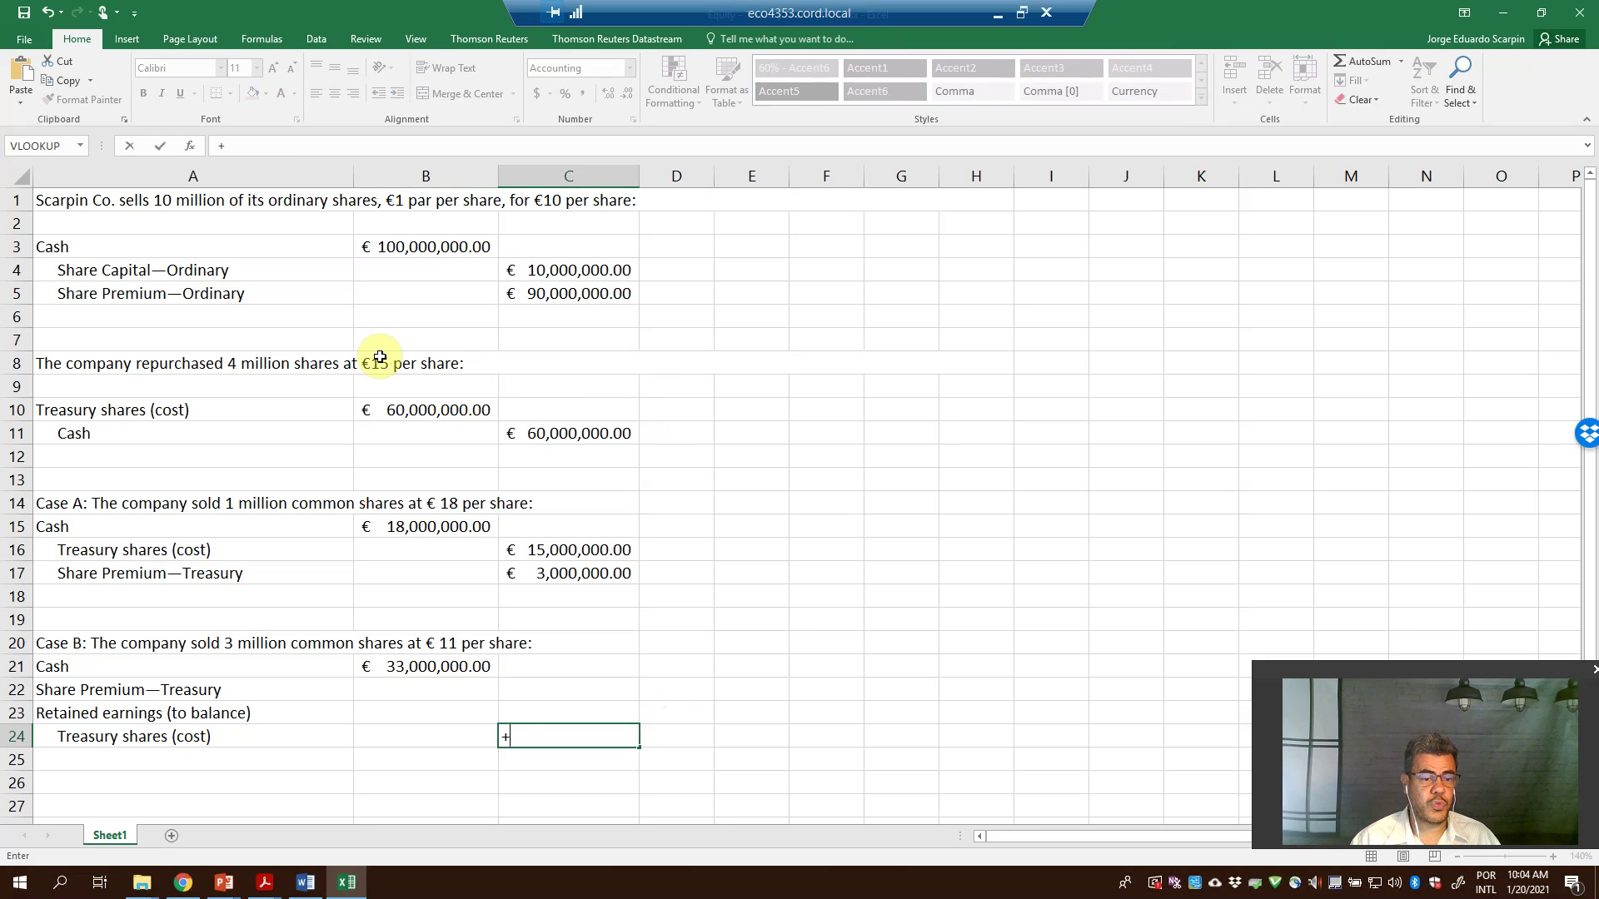
pyautogui.write('3000000')
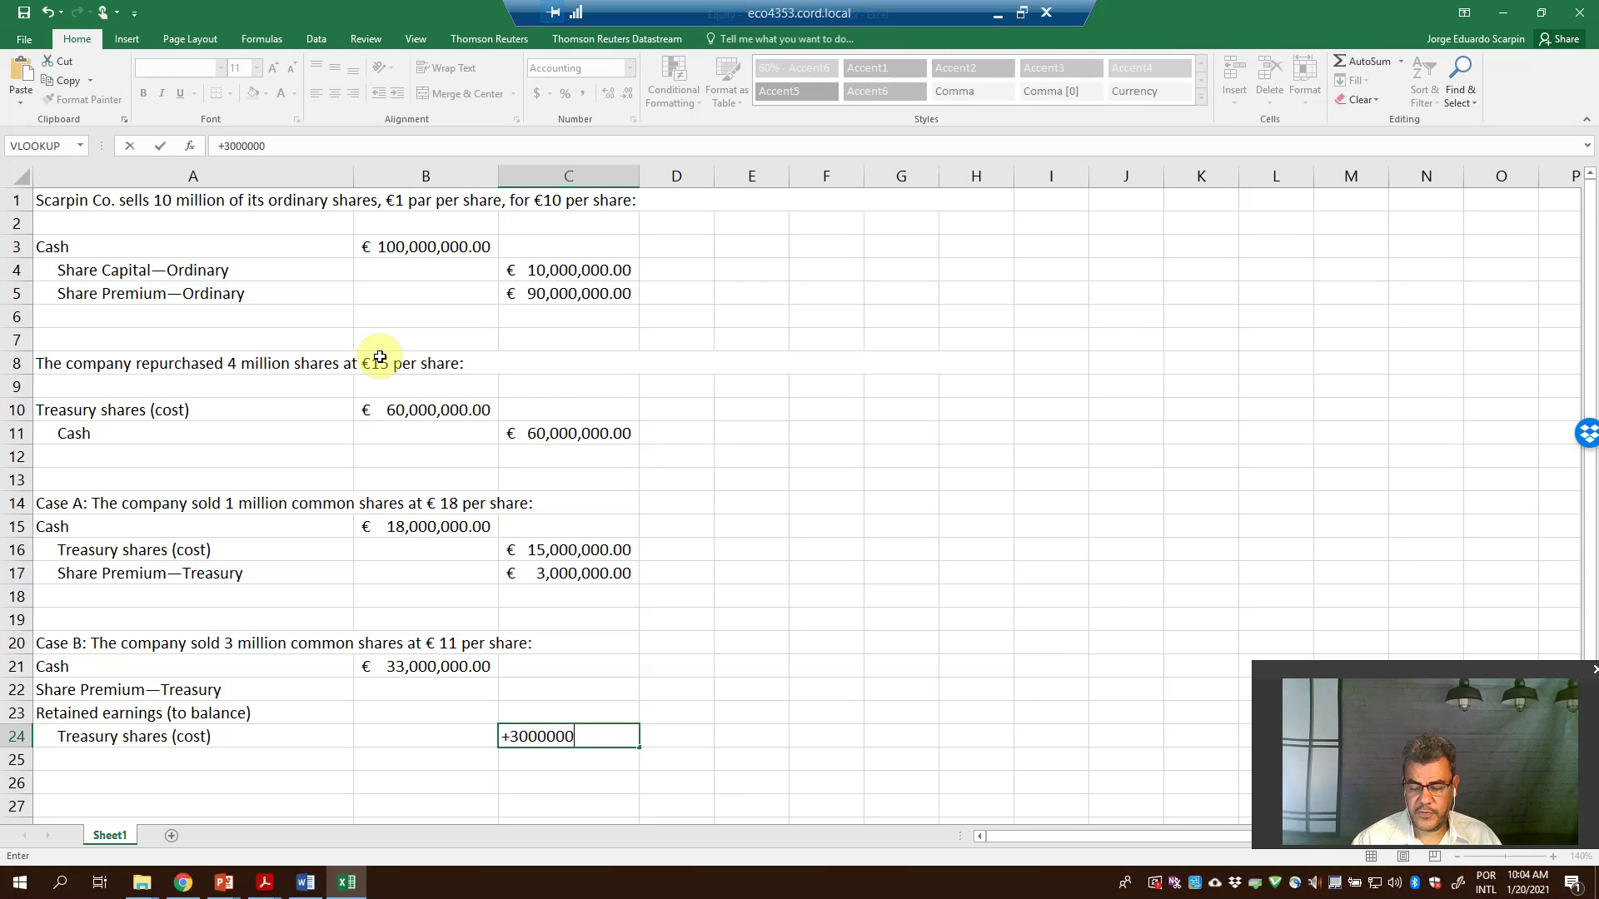
pyautogui.write('*15')
pyautogui.press('Return')
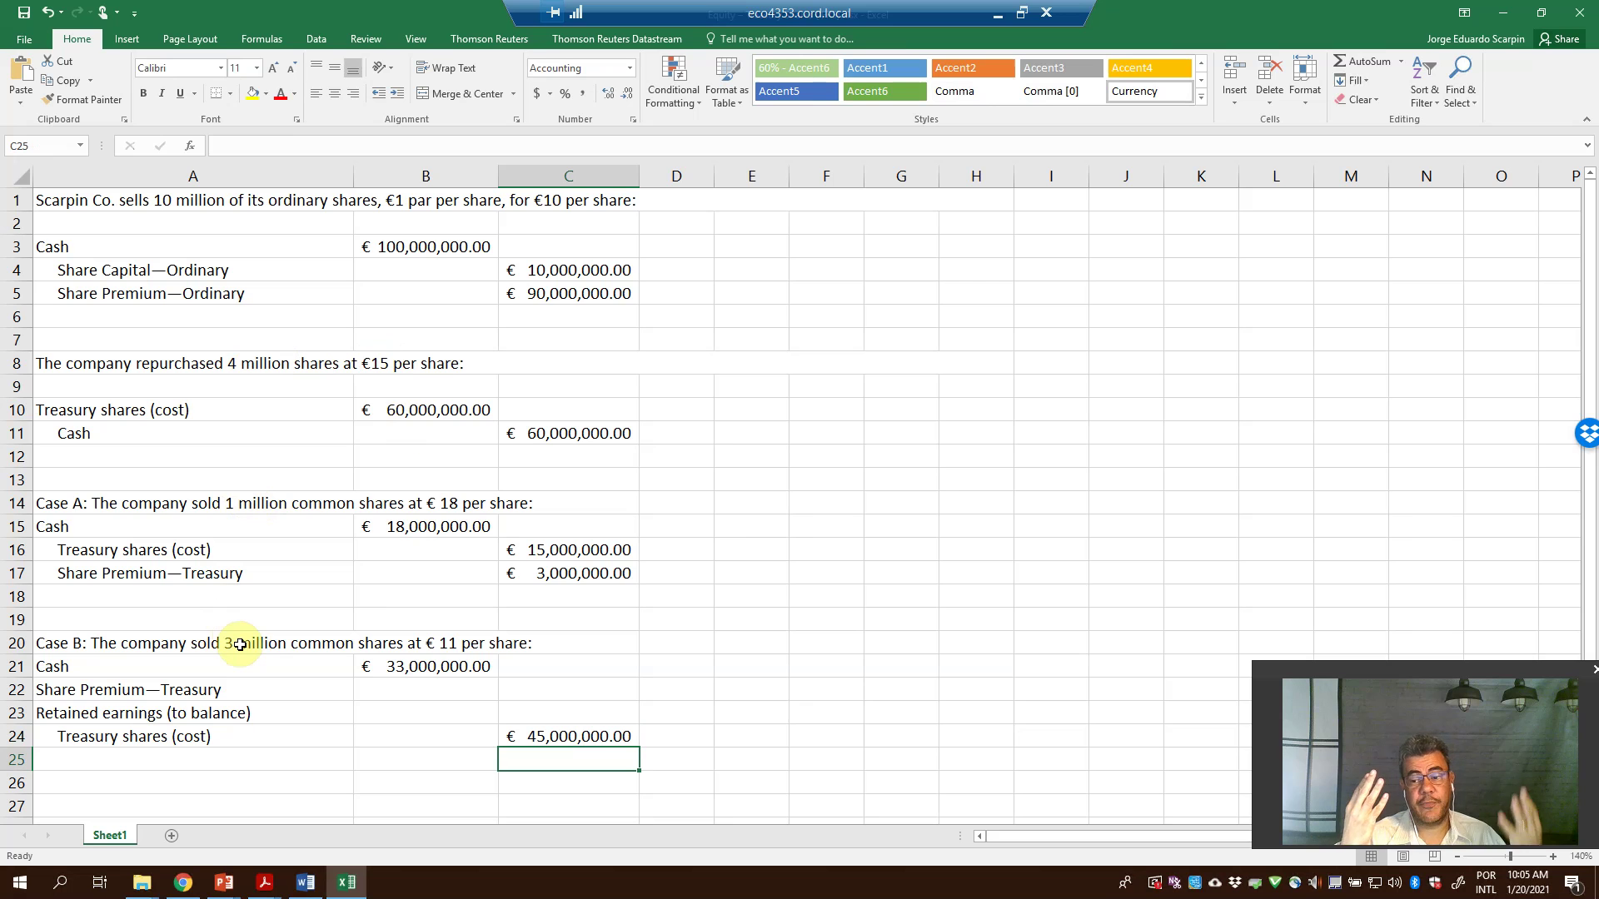
# - Fill B10, C16 and C24 (€60M, €15M, €45M treasury costs) with yellow
pyautogui.click(437, 406)
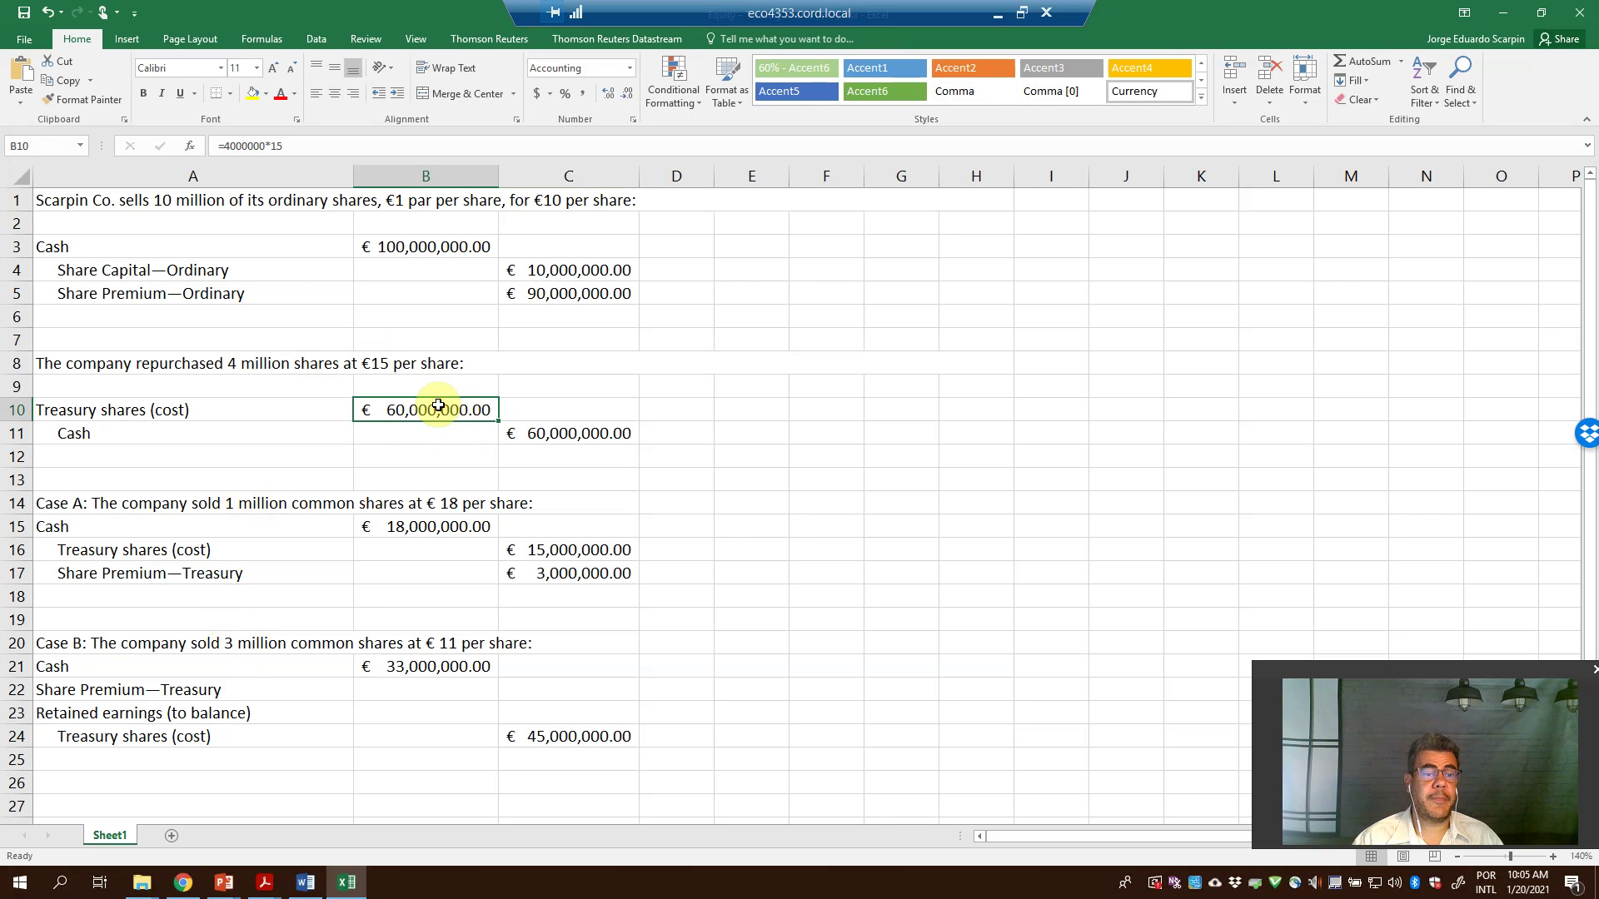
pyautogui.click(251, 94)
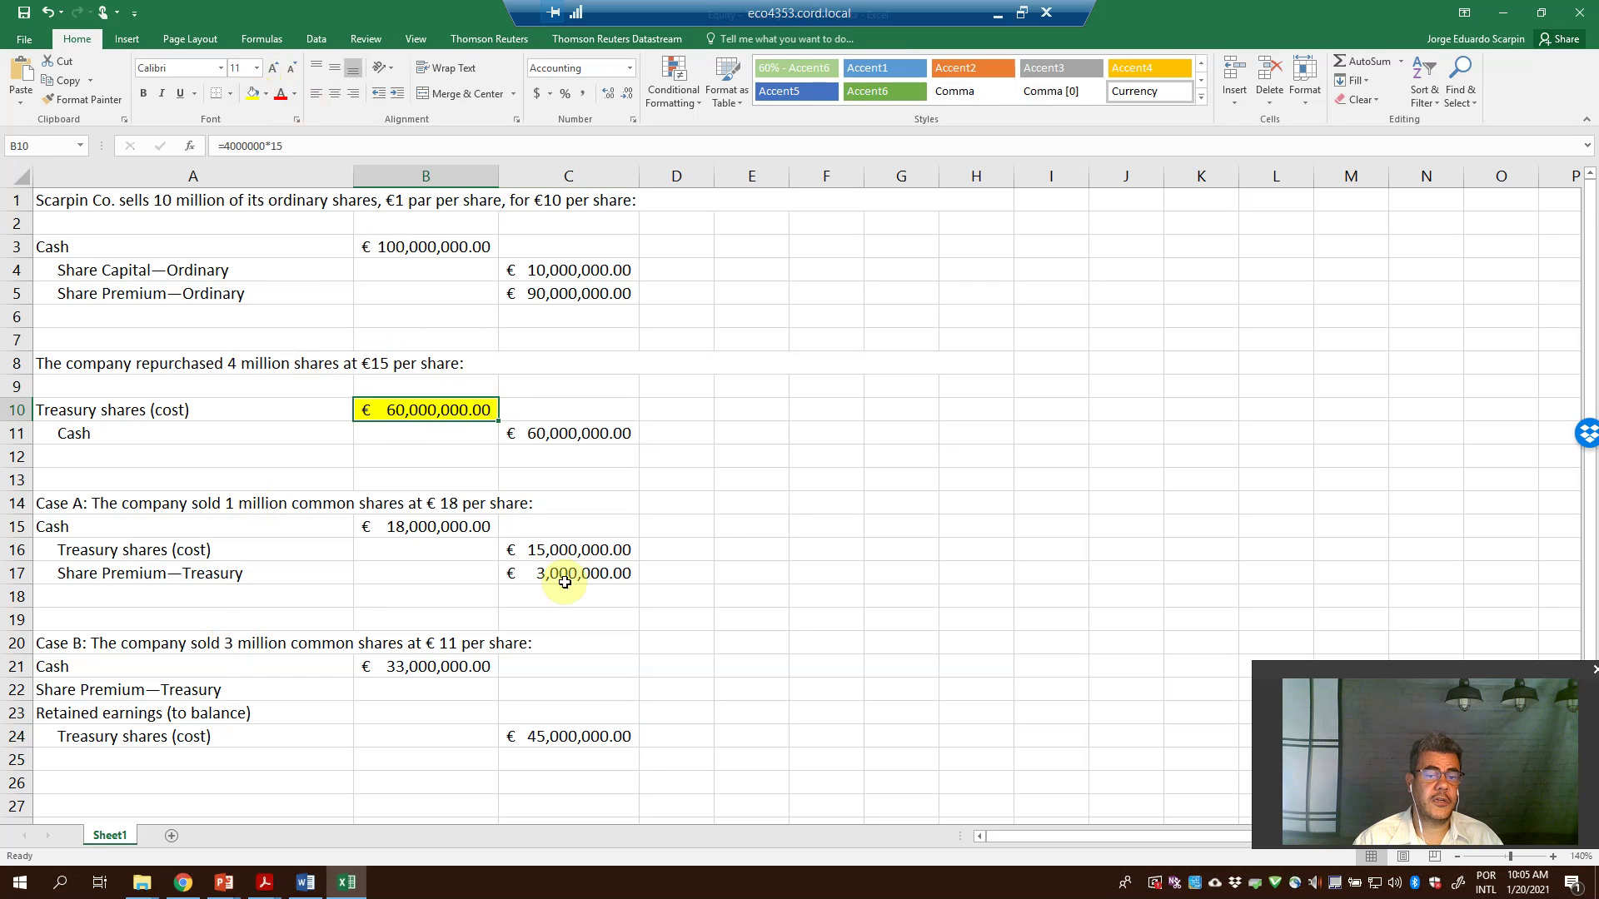
pyautogui.click(572, 550)
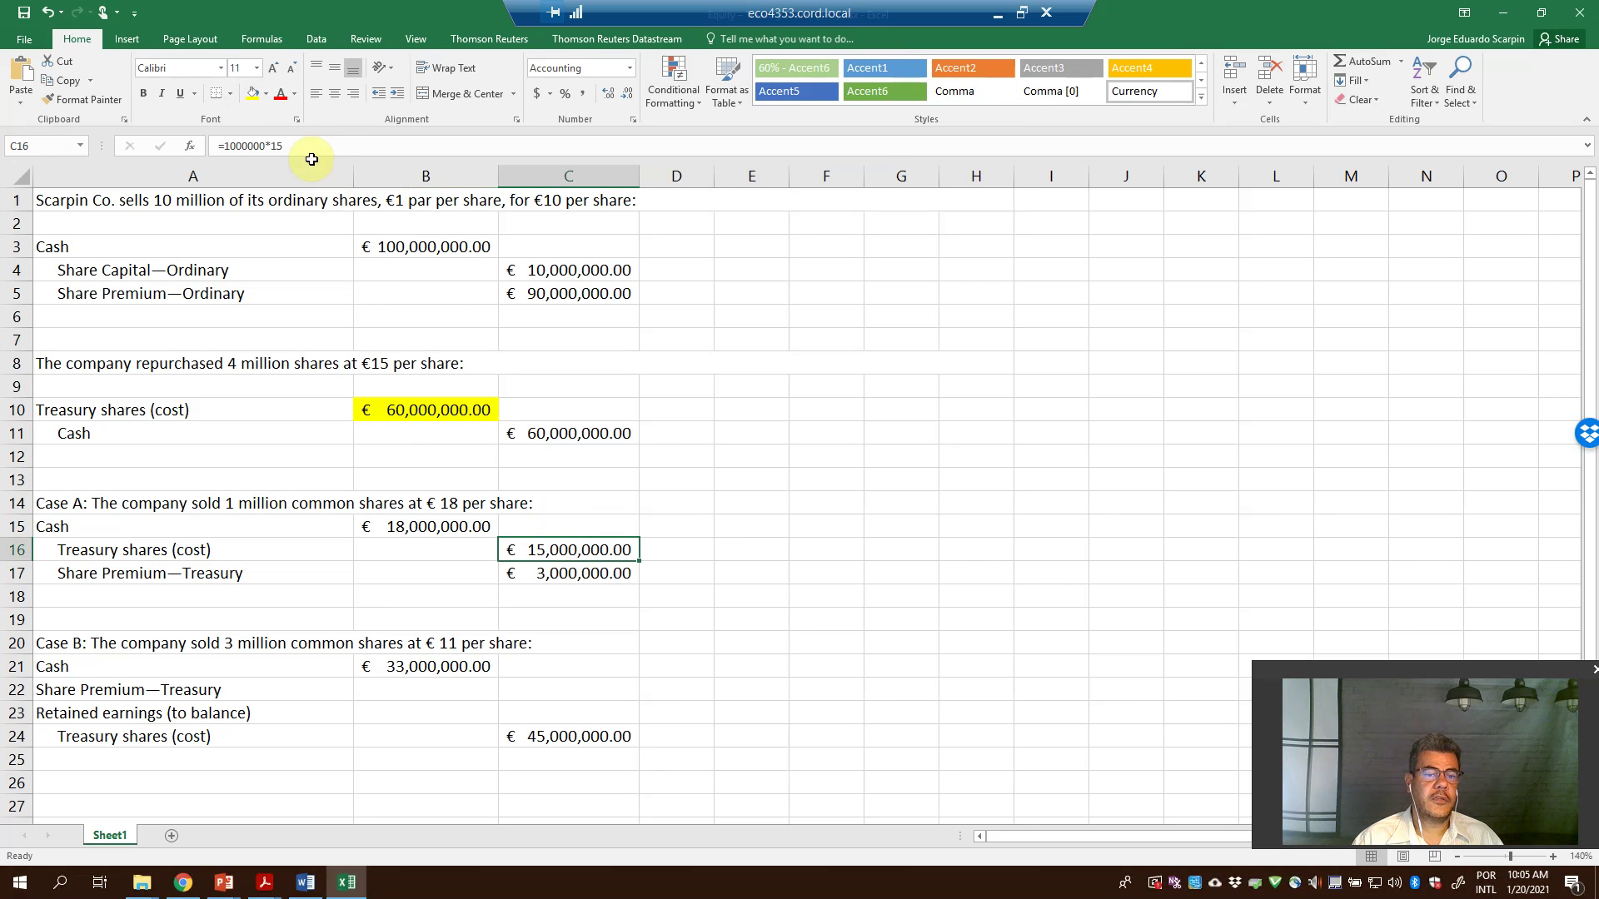
pyautogui.click(251, 94)
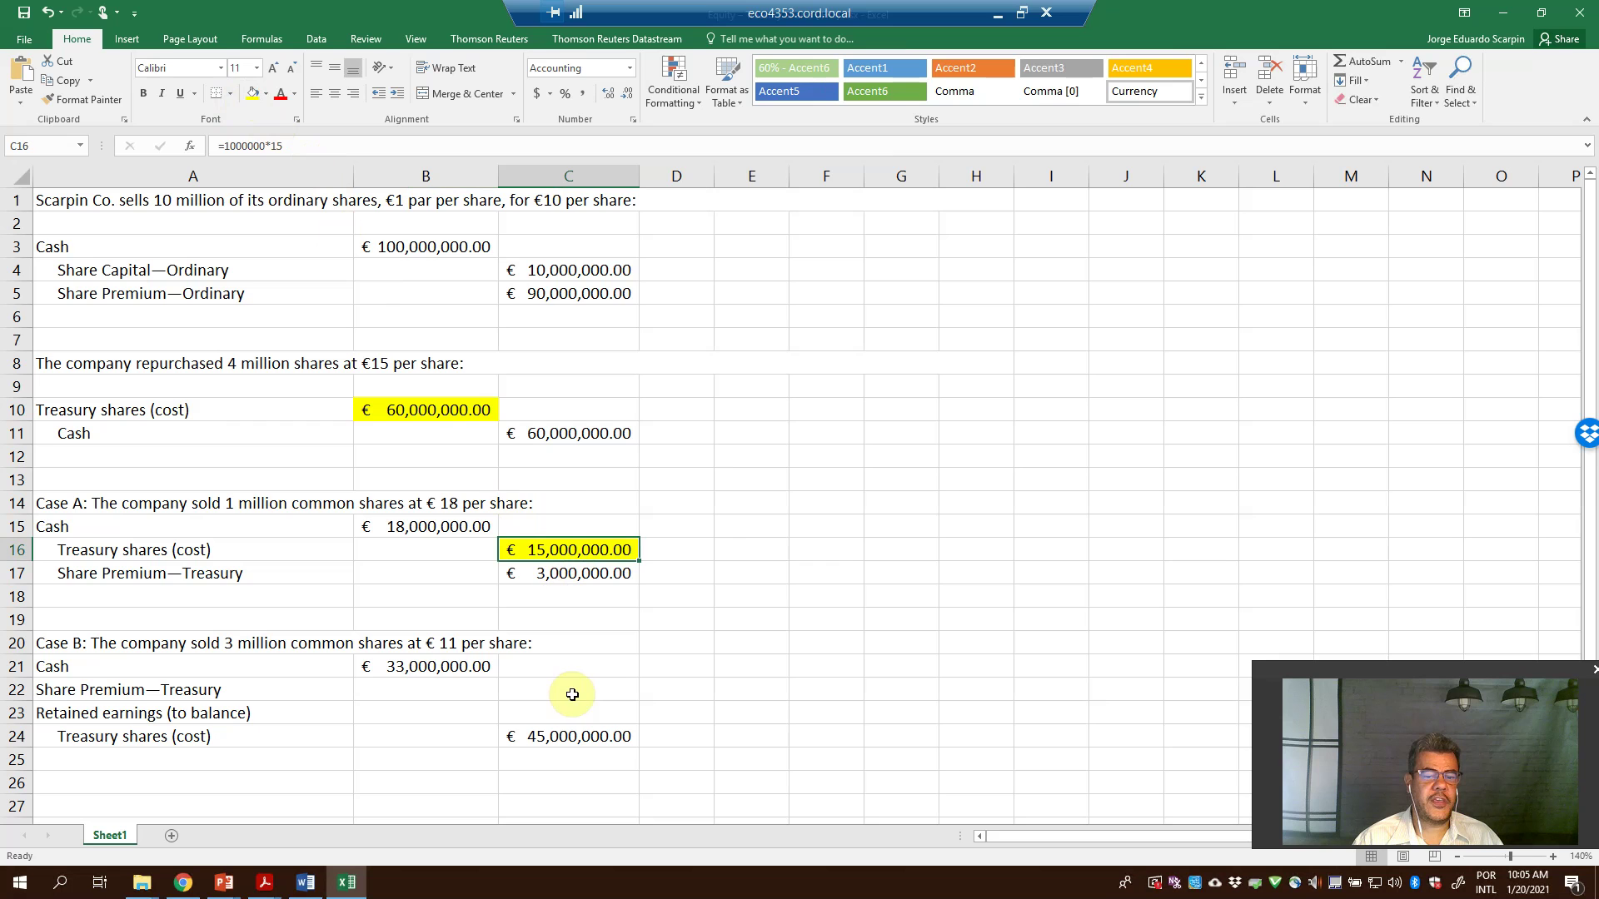
pyautogui.click(572, 733)
pyautogui.click(251, 94)
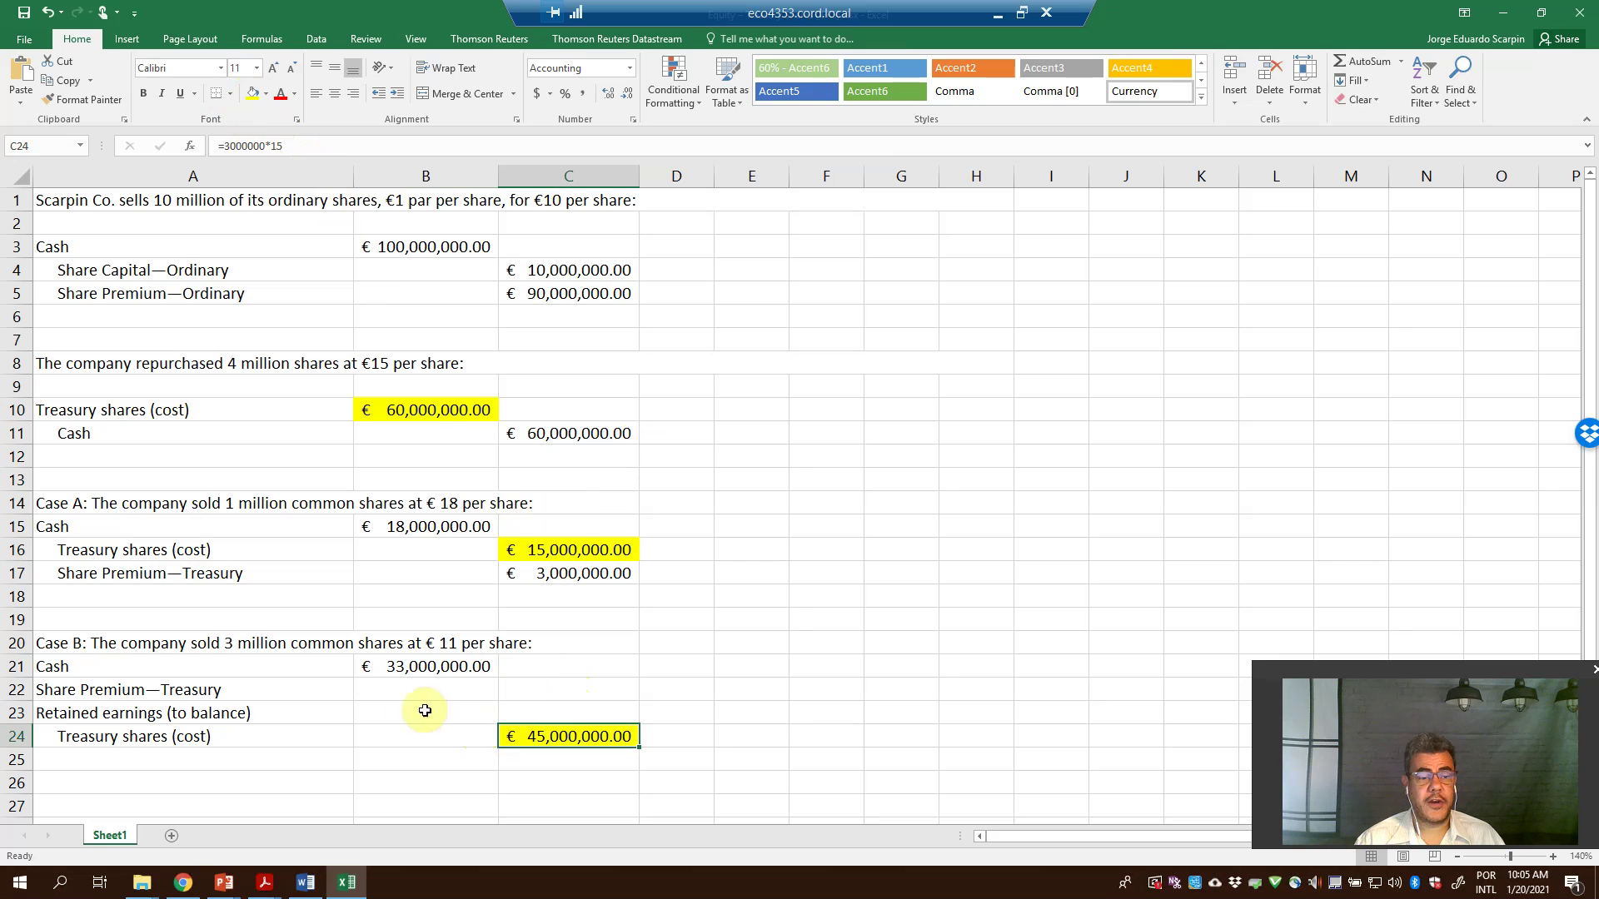
pyautogui.click(388, 696)
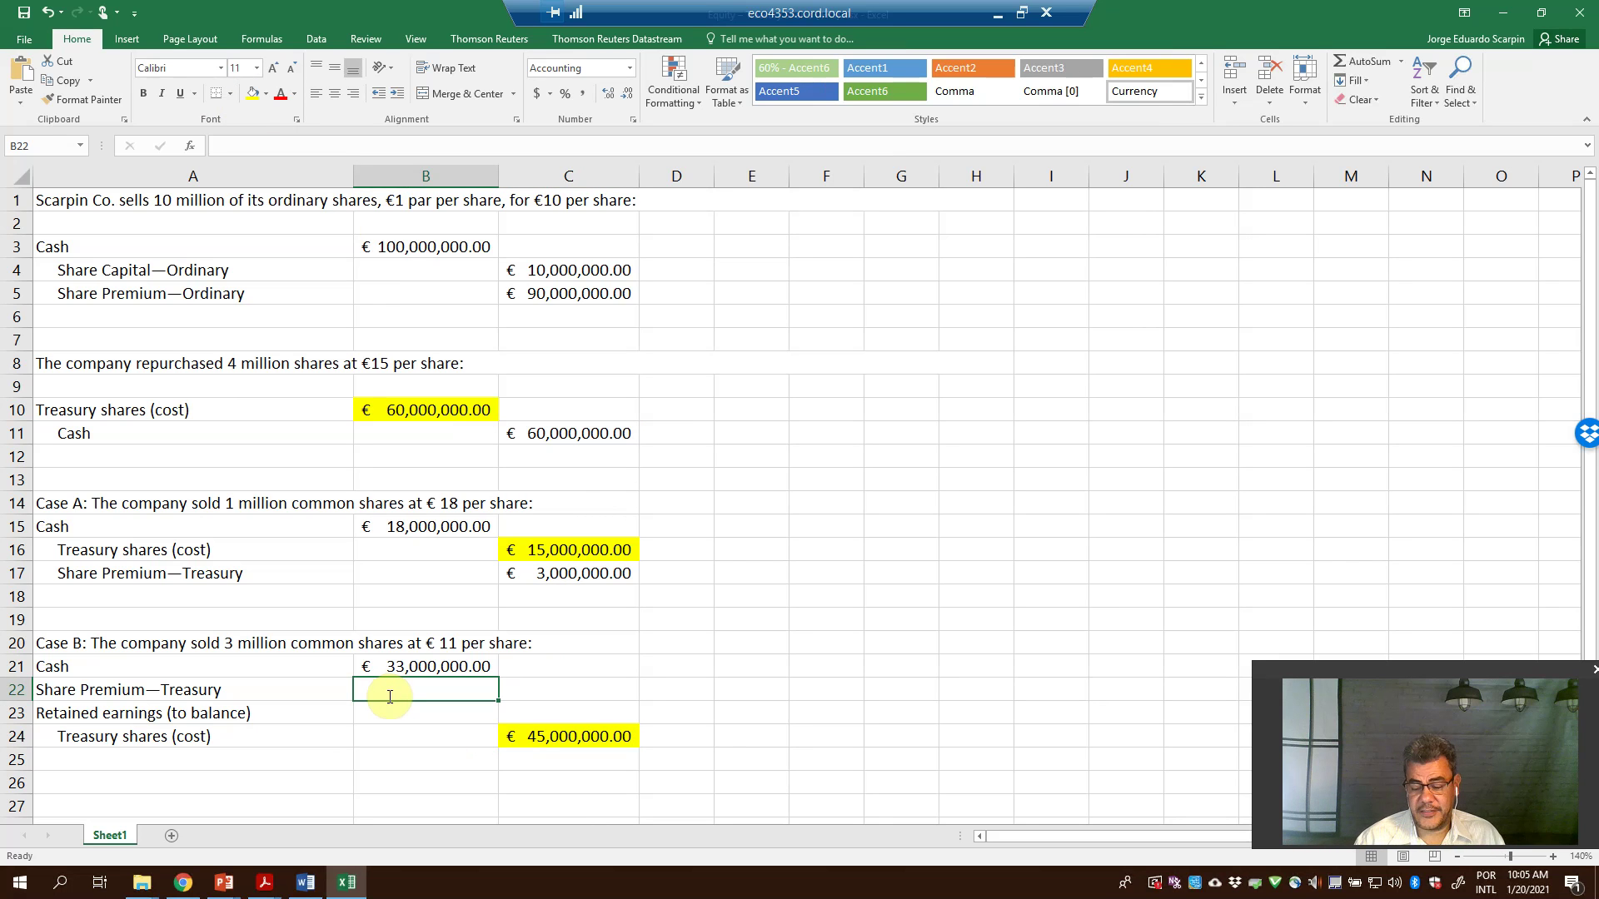
# - Set the Case B Share Premium—Treasury debit in B22 to +B17 (€3,000,000)
pyautogui.write('+')
pyautogui.press('Up')
pyautogui.press('Up')
pyautogui.press('Up')
pyautogui.press('Up')
pyautogui.press('Up')
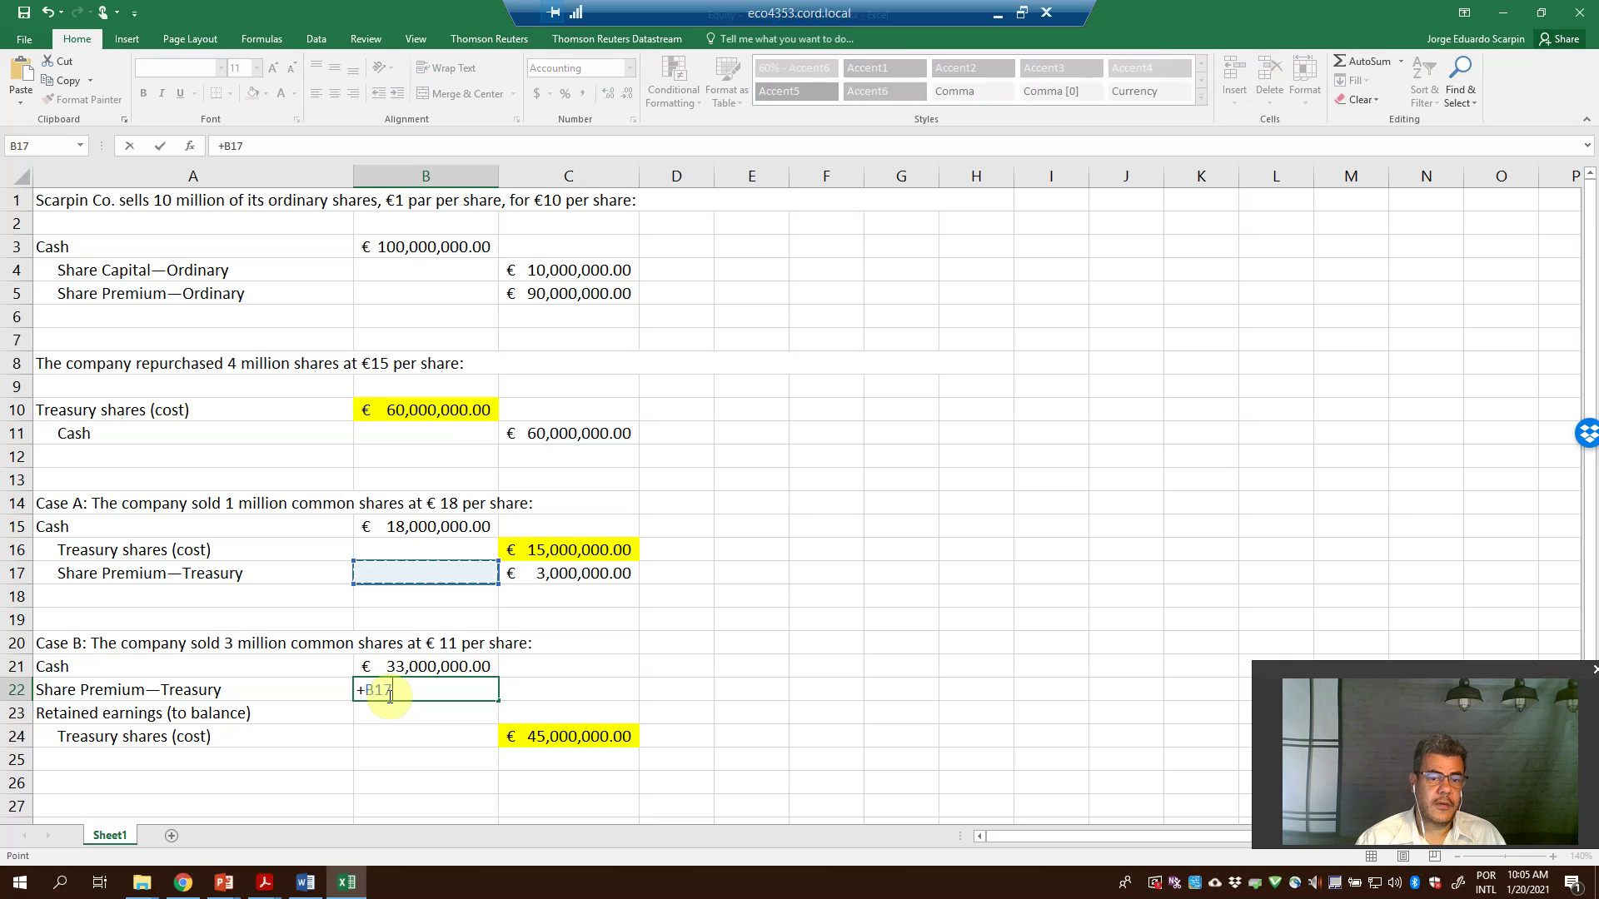
pyautogui.press('Return')
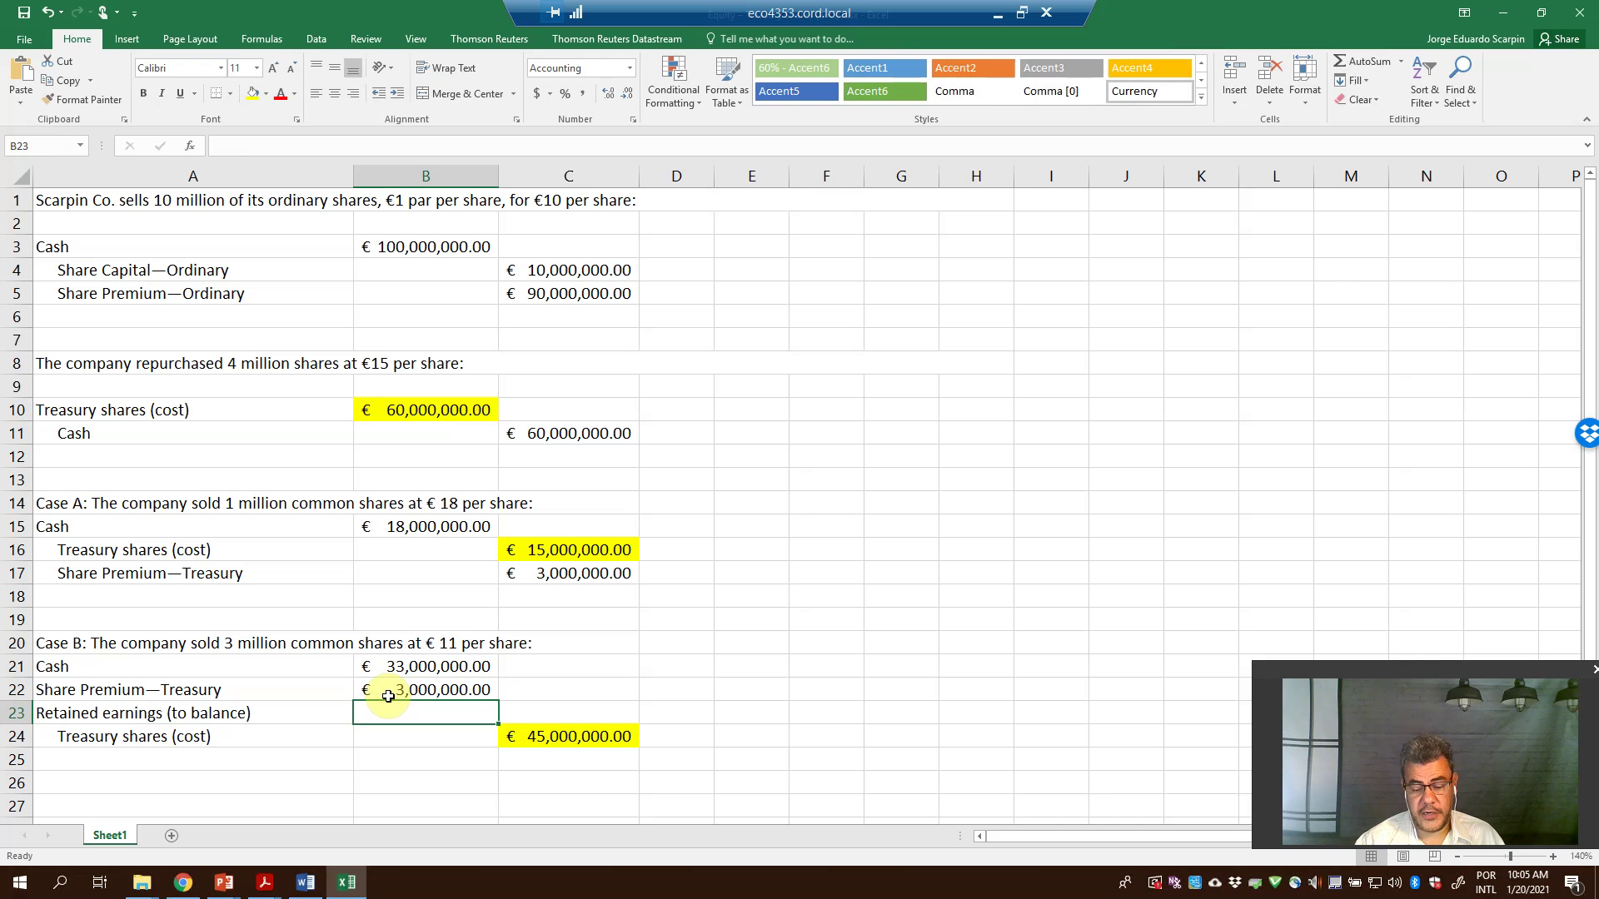
# - Enter retained earnings in B23 as =C24-SUM(B21:B22), giving €9,000,000
pyautogui.write('=')
pyautogui.press('Right')
pyautogui.press('Down')
pyautogui.write('-')
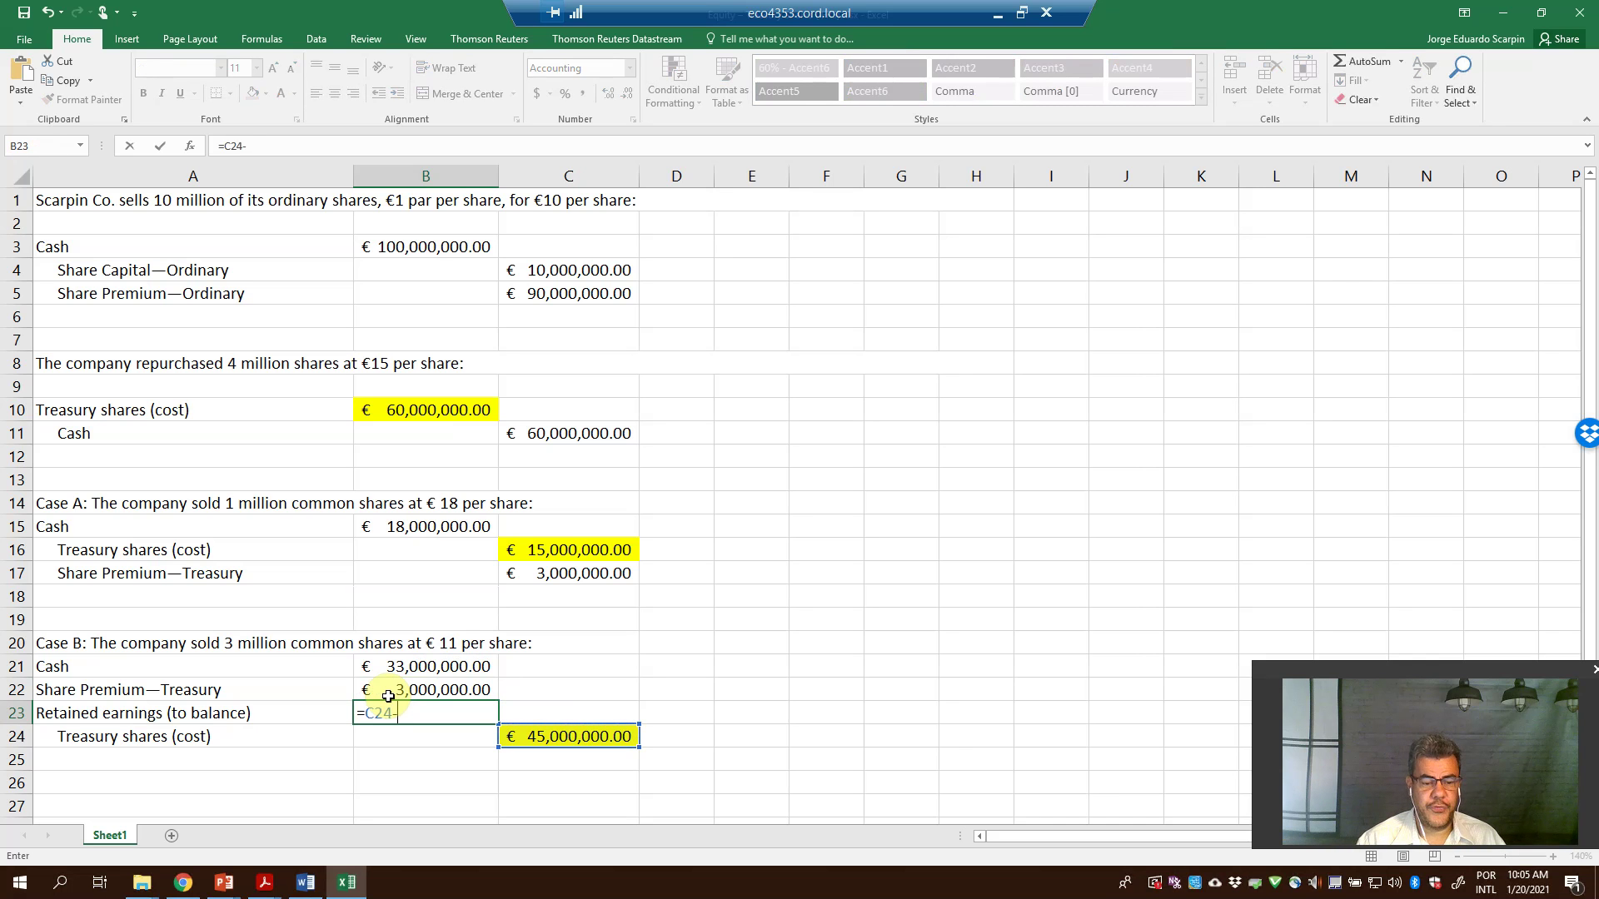
pyautogui.write('sum(')
pyautogui.moveTo(388, 666); pyautogui.dragTo(388, 696)
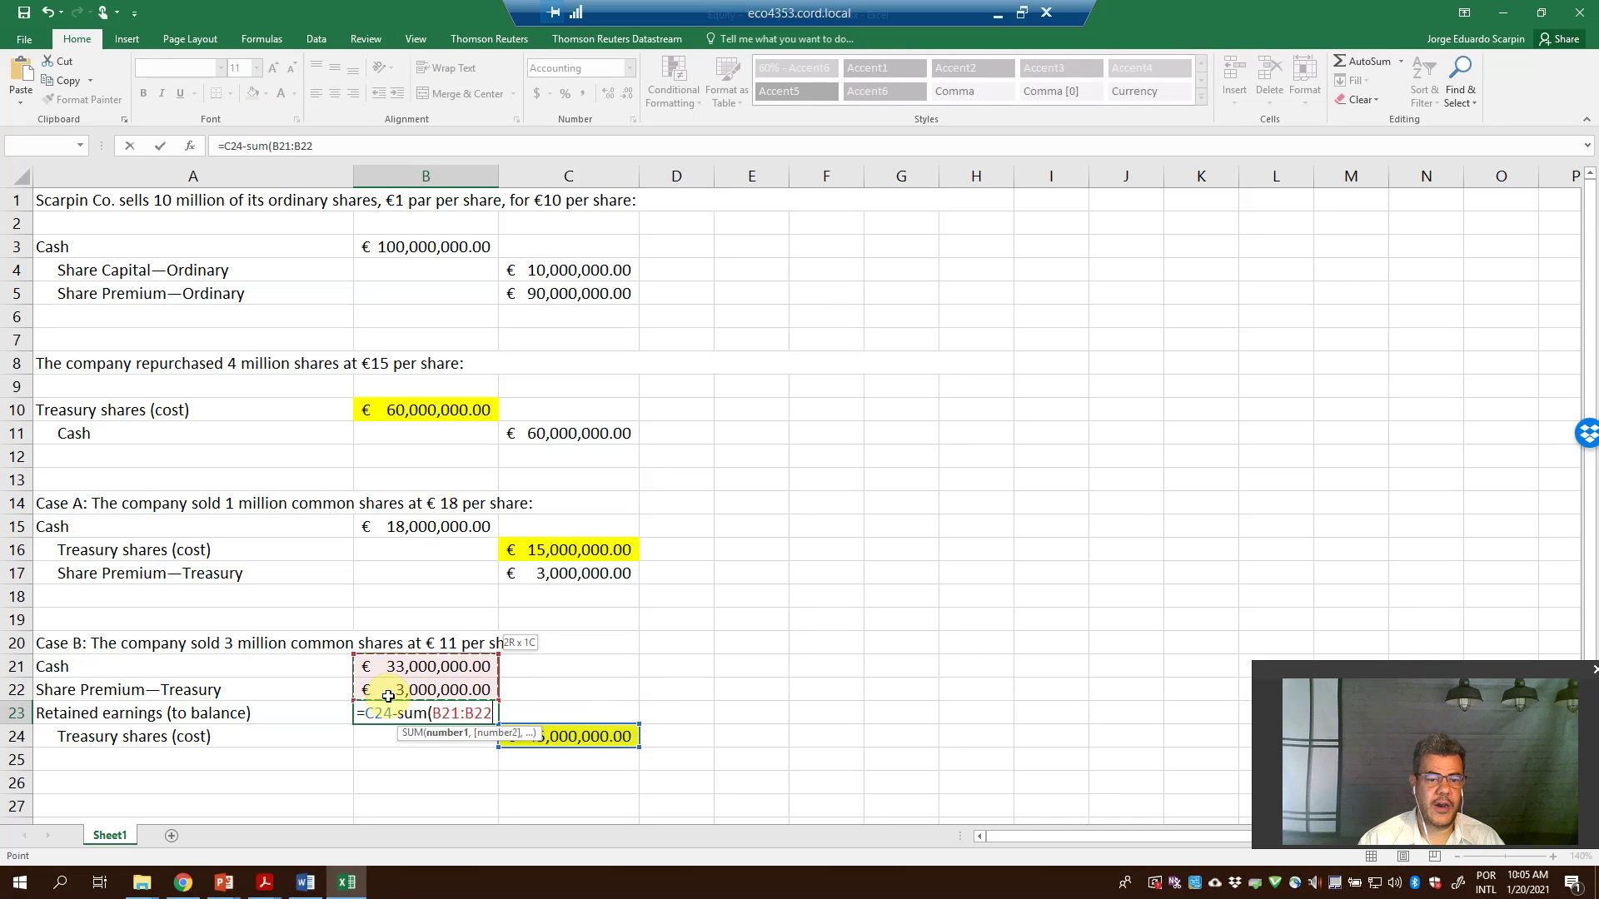
pyautogui.press('Return')
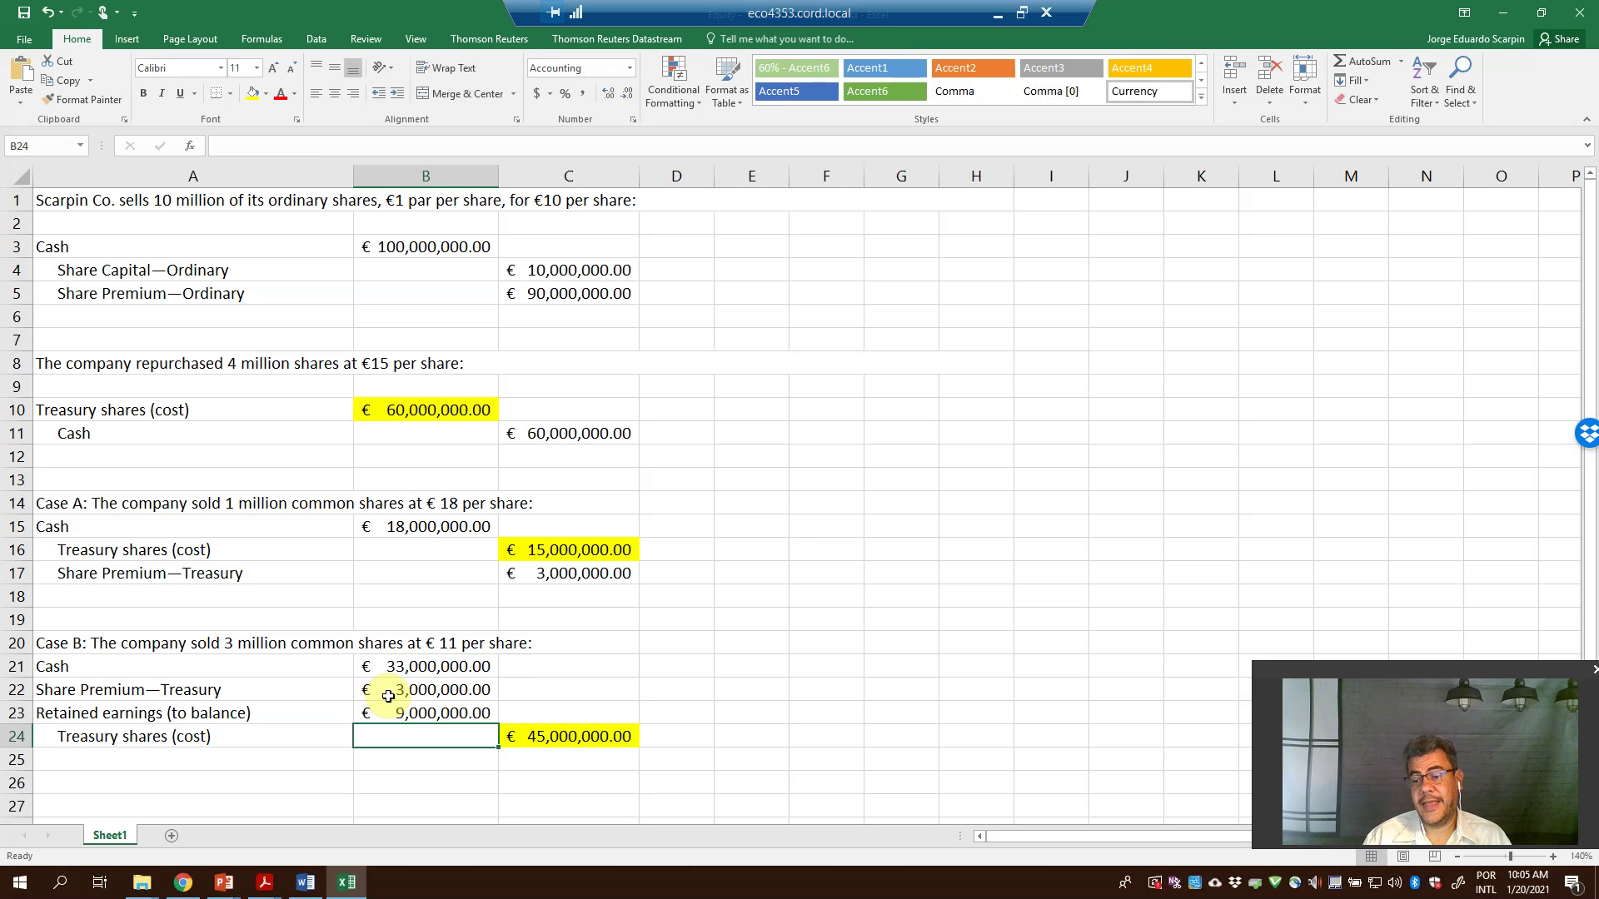
pyautogui.click(270, 578)
pyautogui.click(257, 706)
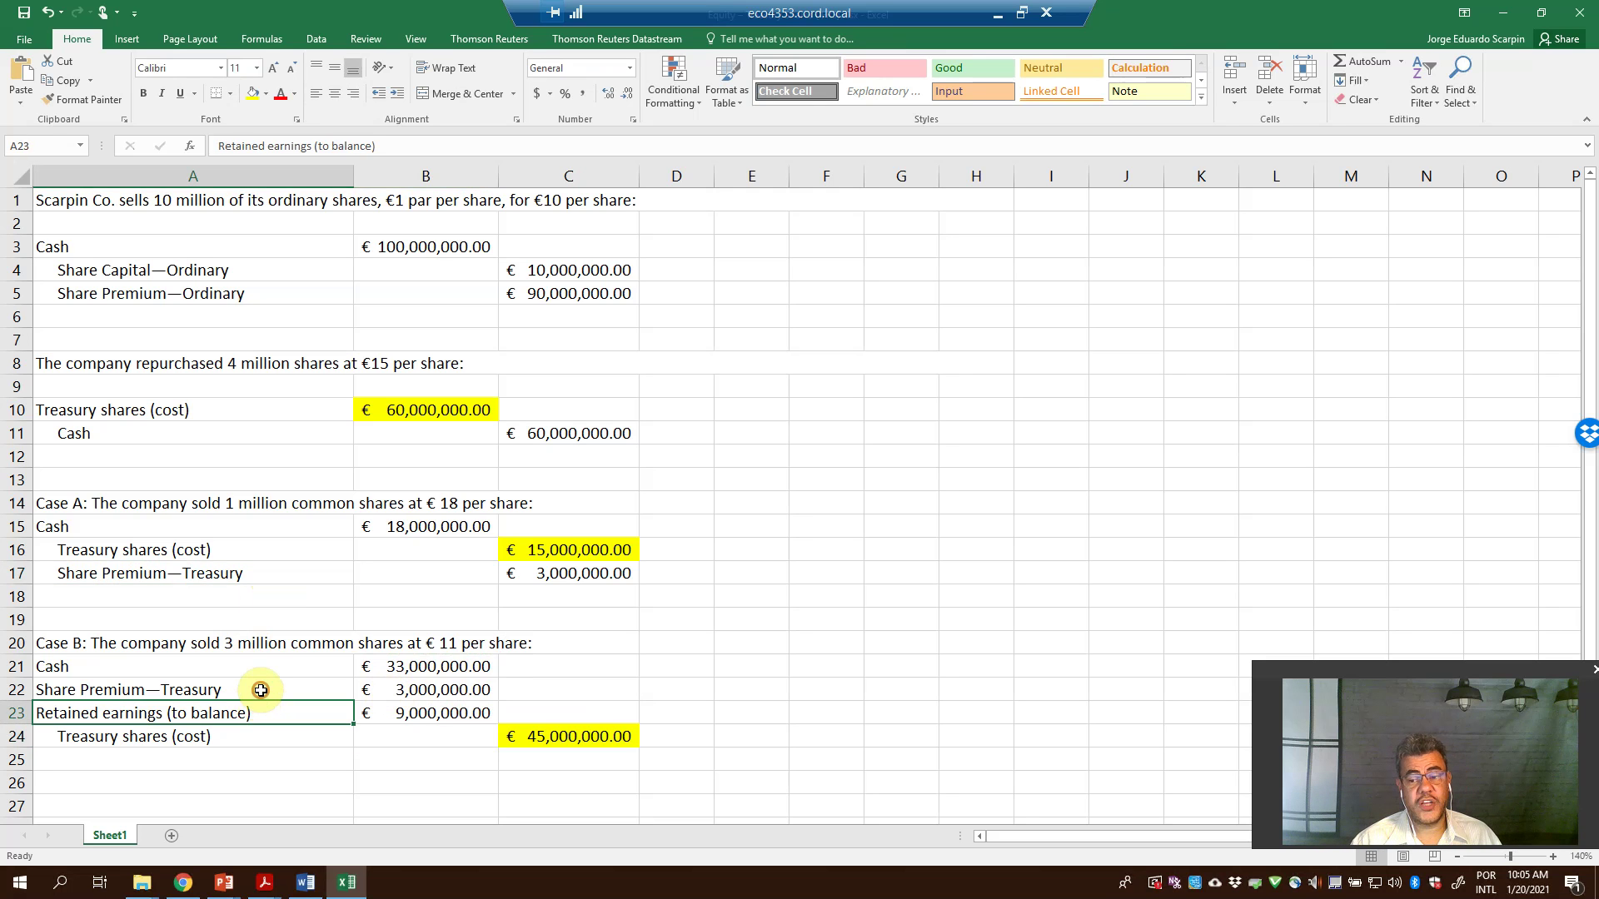
pyautogui.click(261, 691)
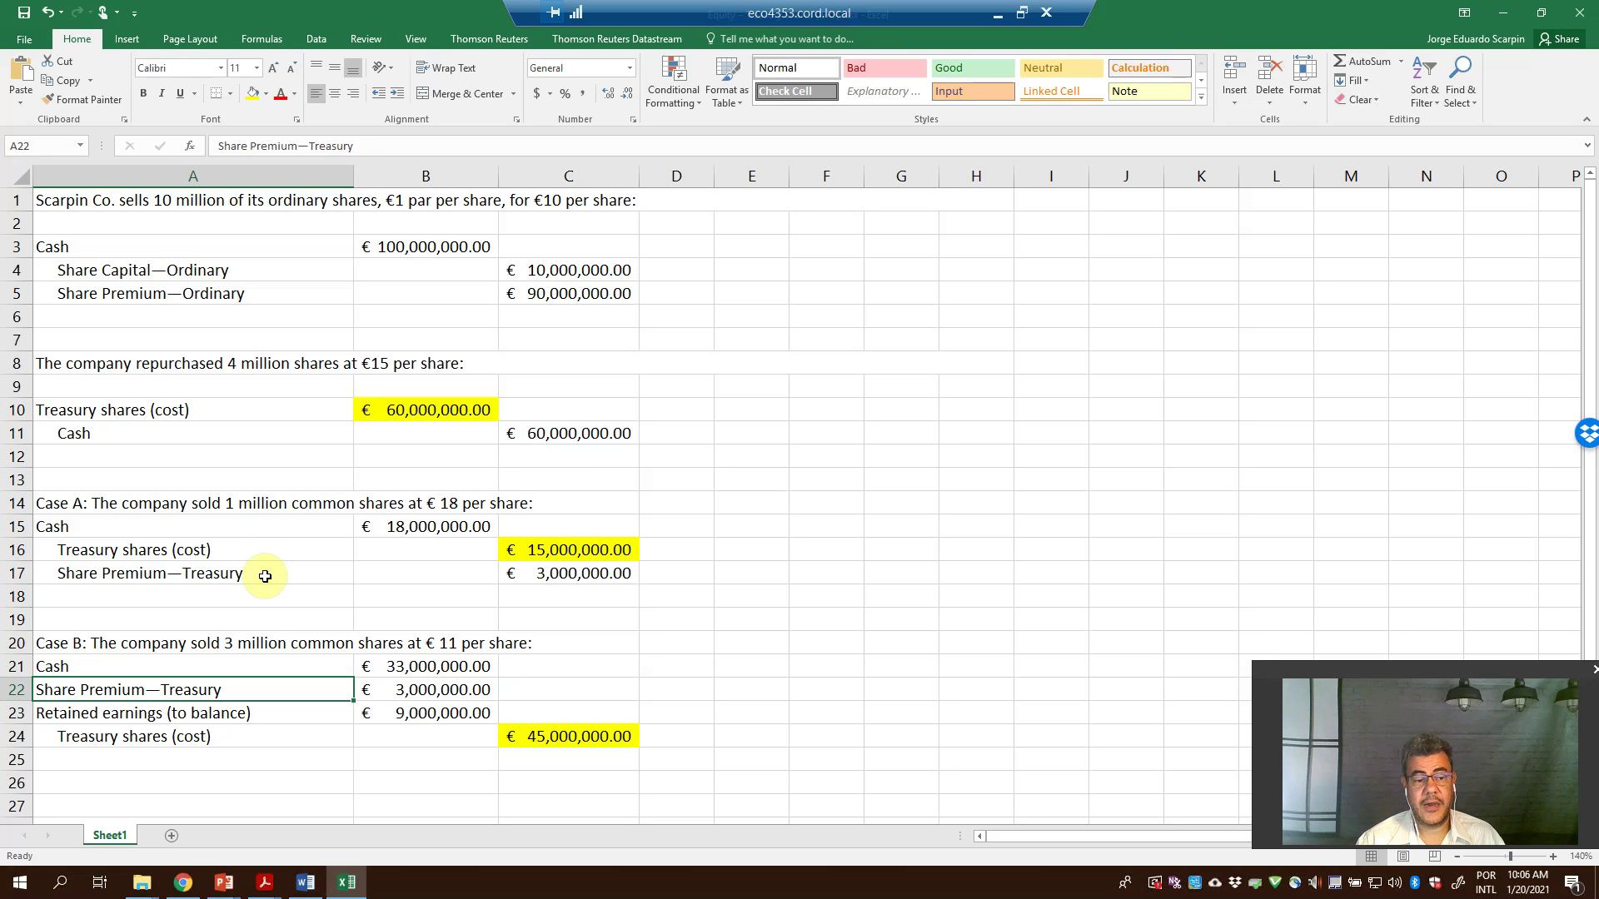
pyautogui.click(258, 713)
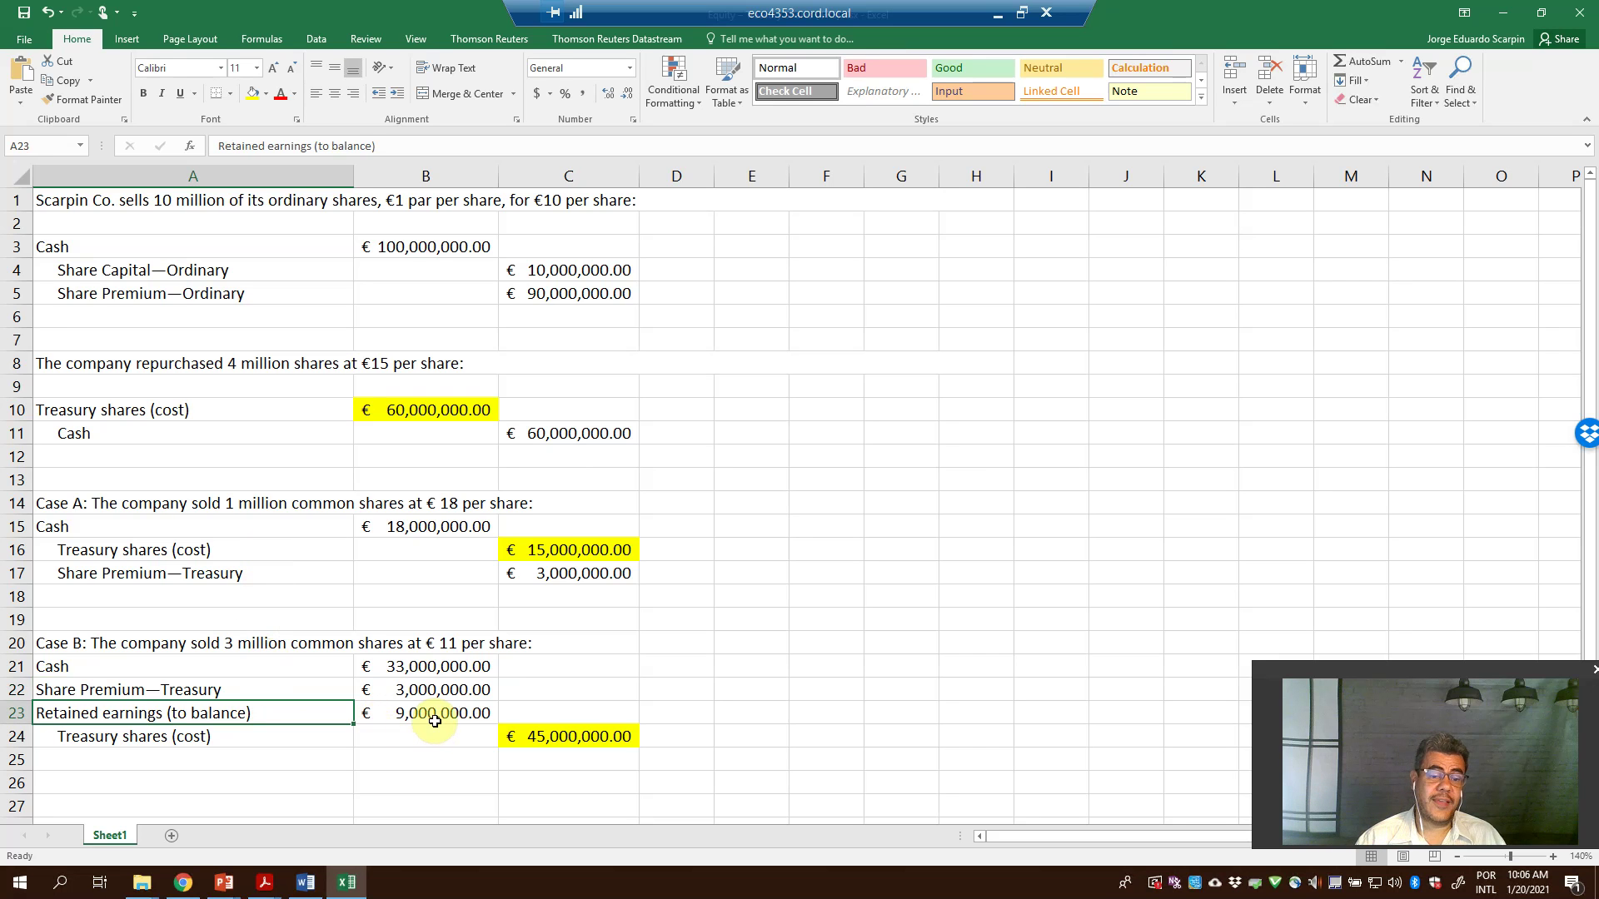
pyautogui.click(437, 716)
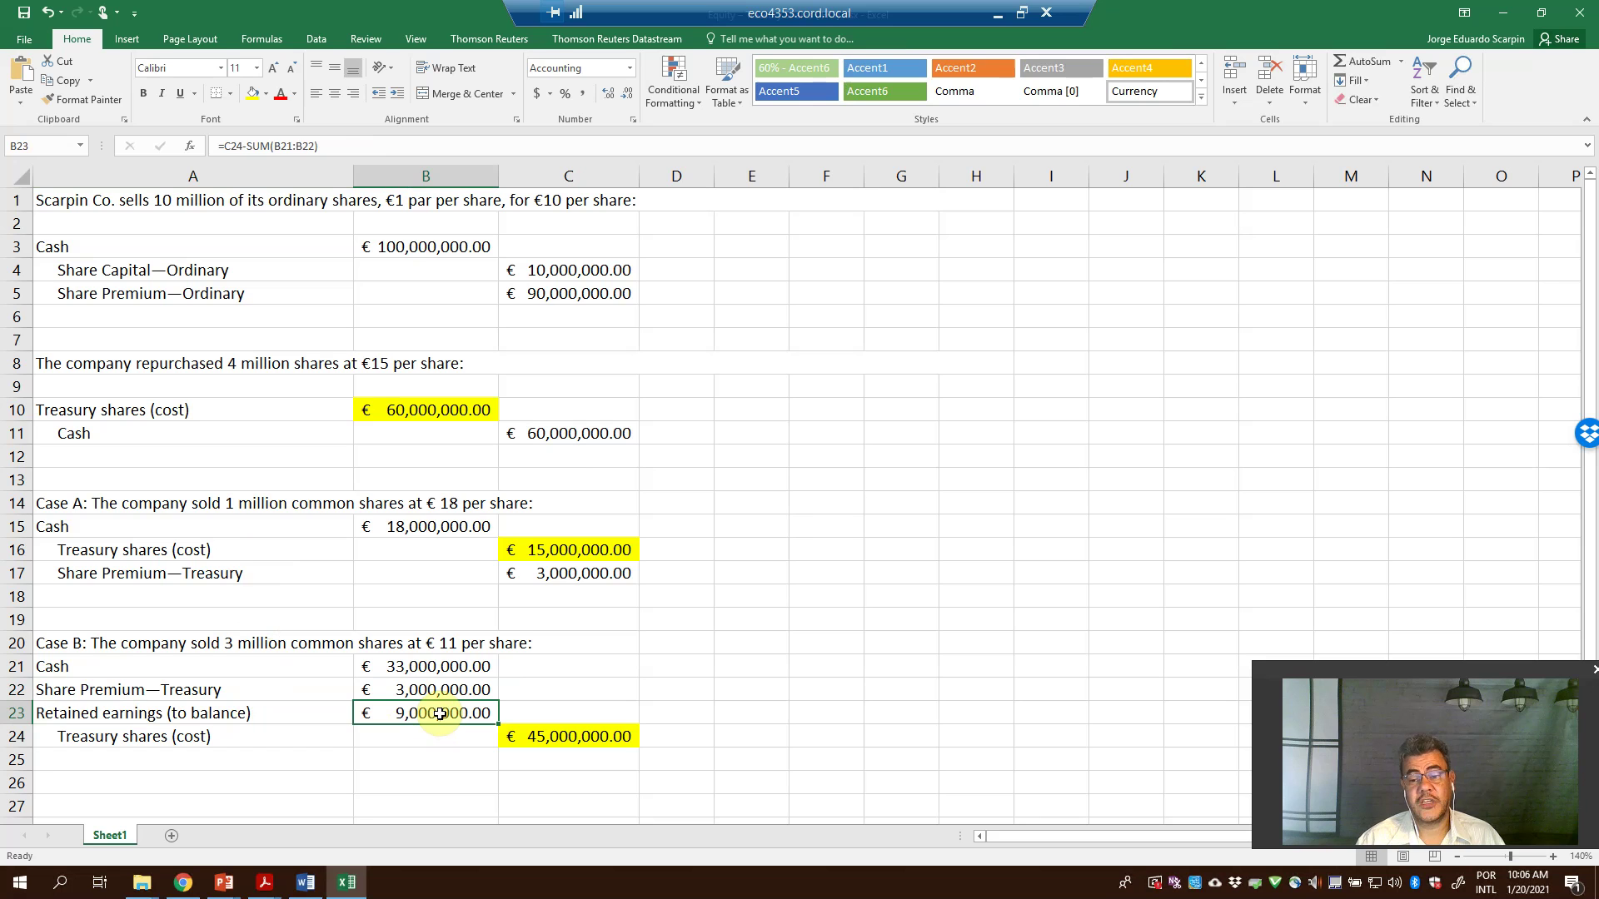
pyautogui.click(277, 578)
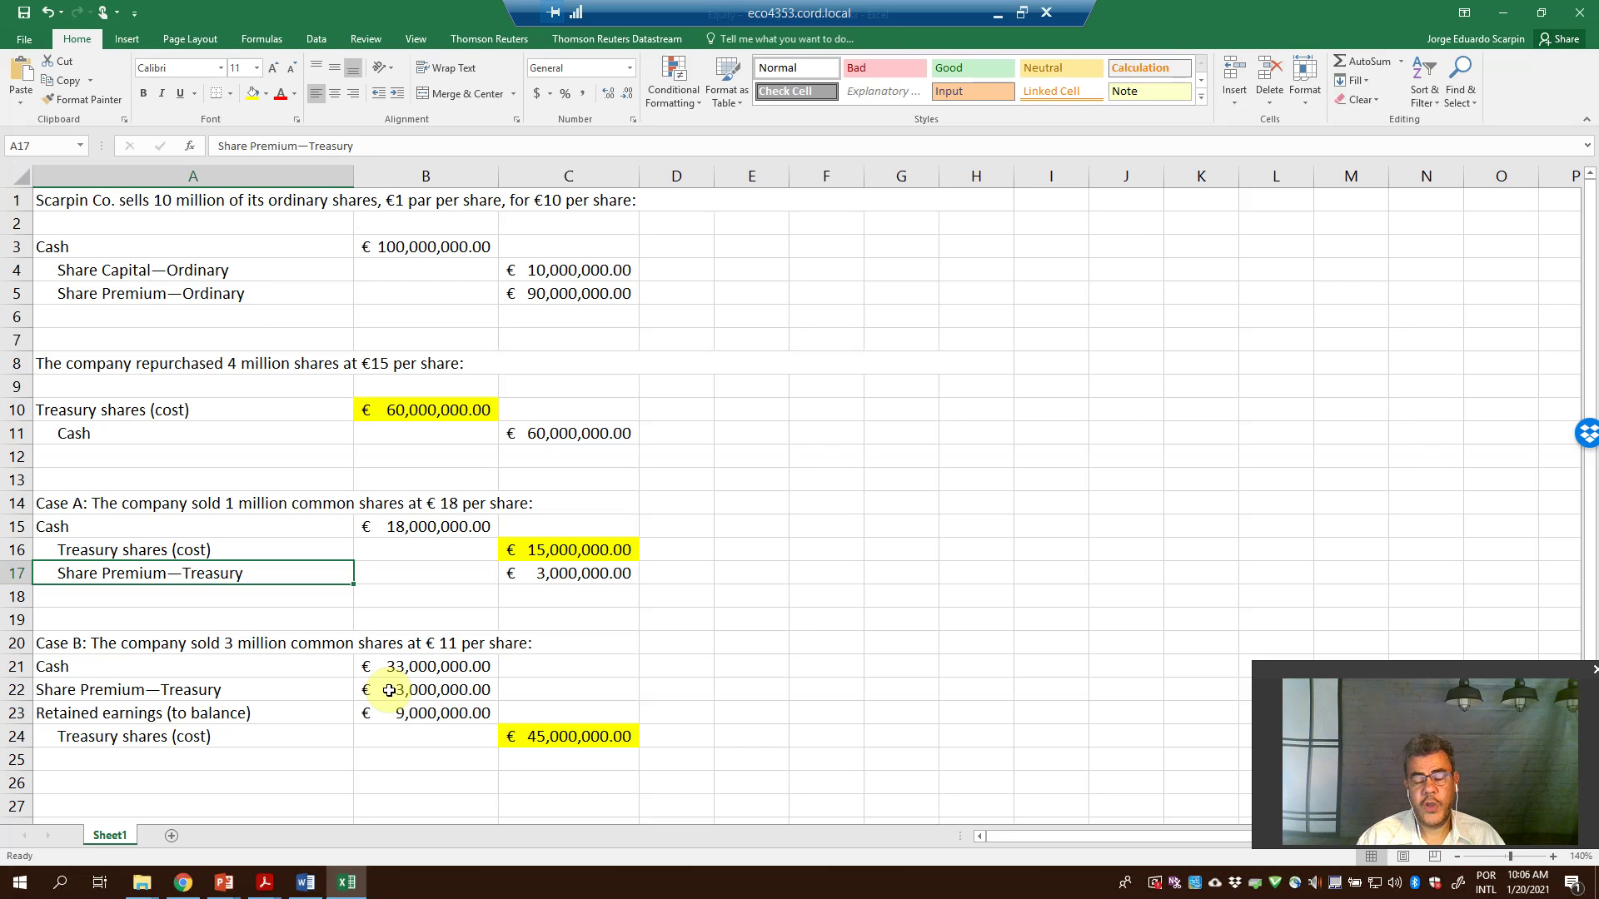
# - Minimise the remote desktop session to show the FlashBack recorder over the desktop
pyautogui.click(997, 14)
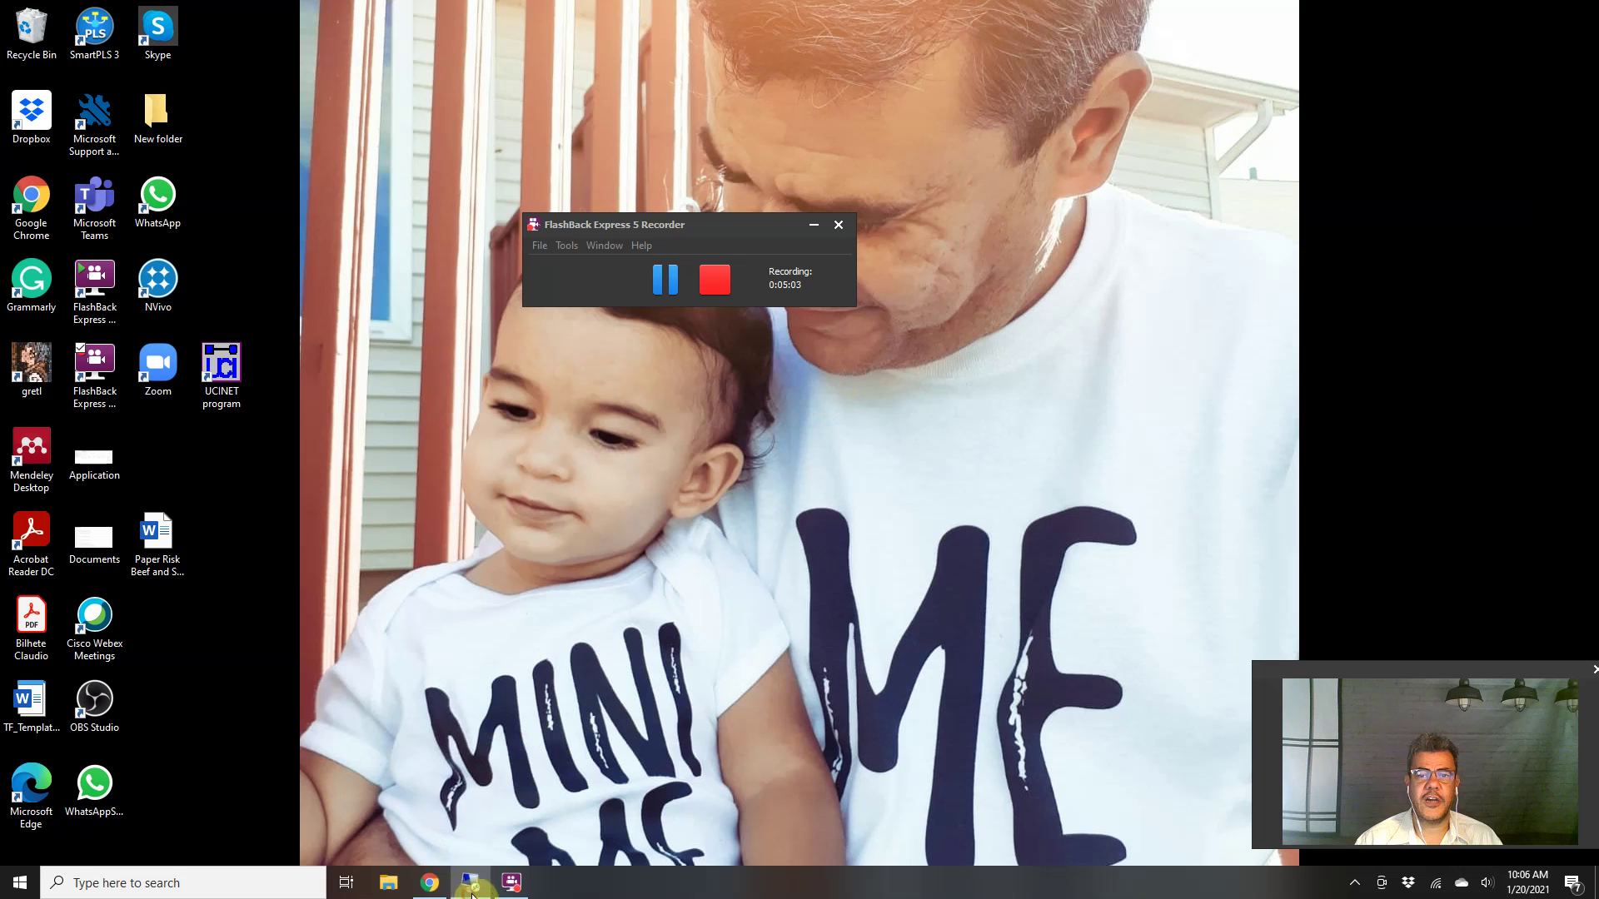